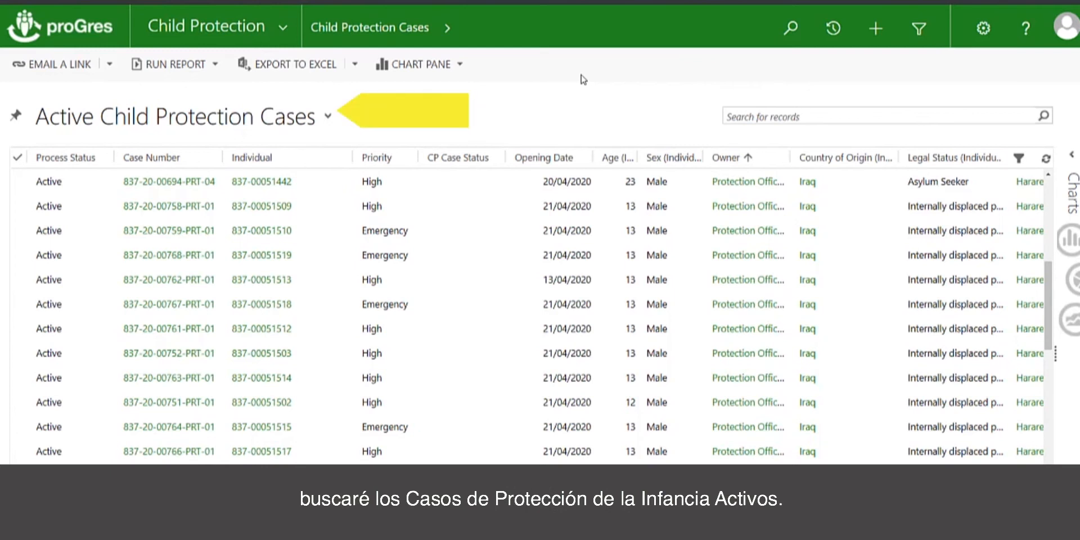
{"action": "left_click", "coordinate": [752, 117]}
{"action": "key", "text": "ctrl+v"}
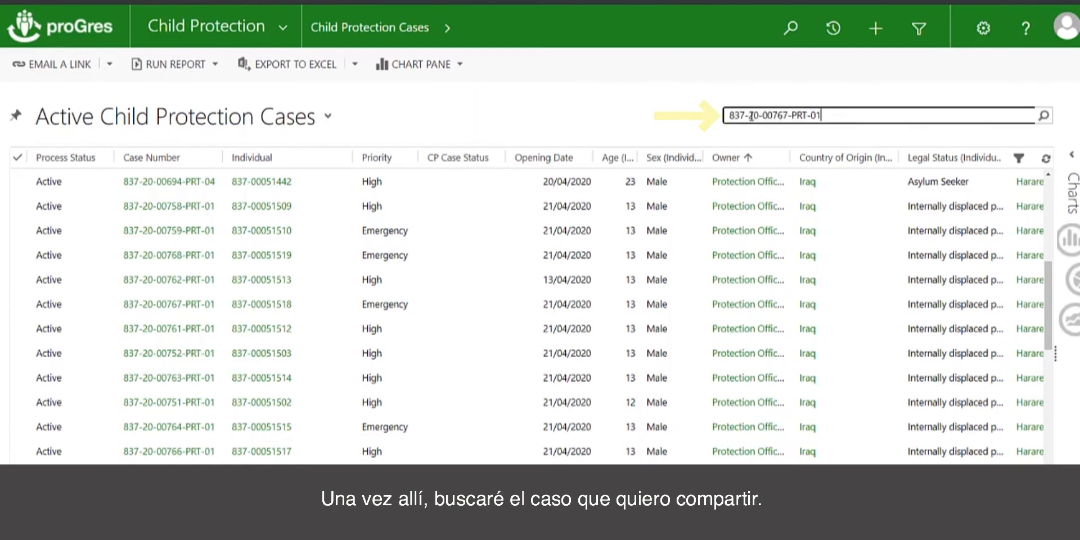
{"action": "left_click", "coordinate": [1043, 117]}
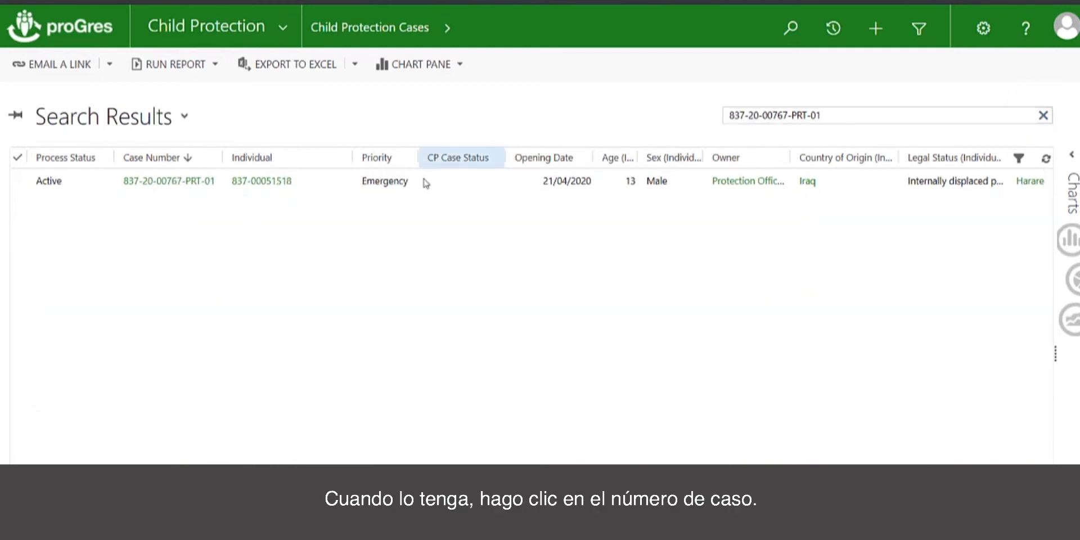
{"action": "left_click", "coordinate": [172, 182]}
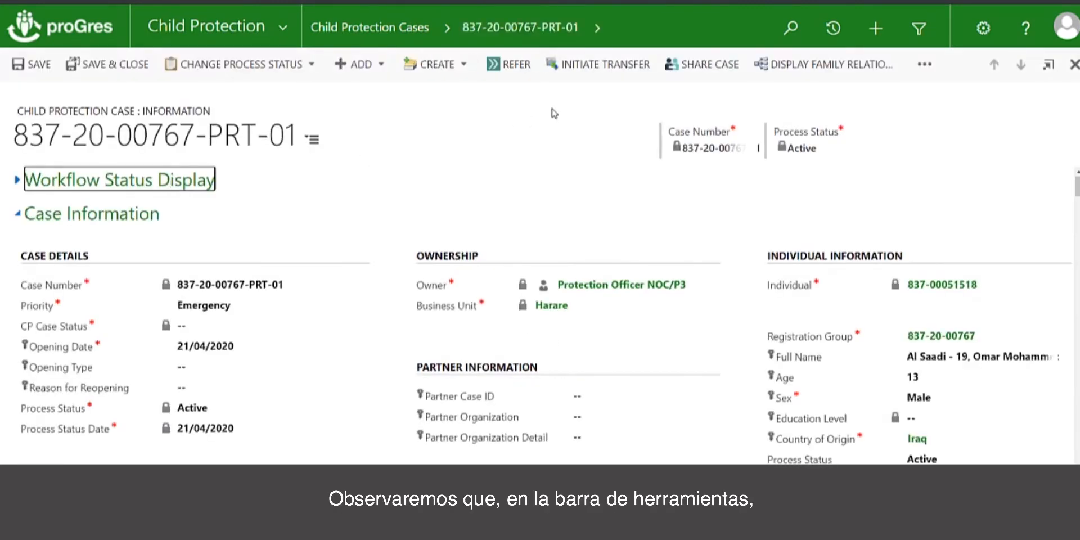
Create a case share expiring 22/01/2021 with a leave-cover share reason naming the colleague.
{"action": "left_click", "coordinate": [730, 76]}
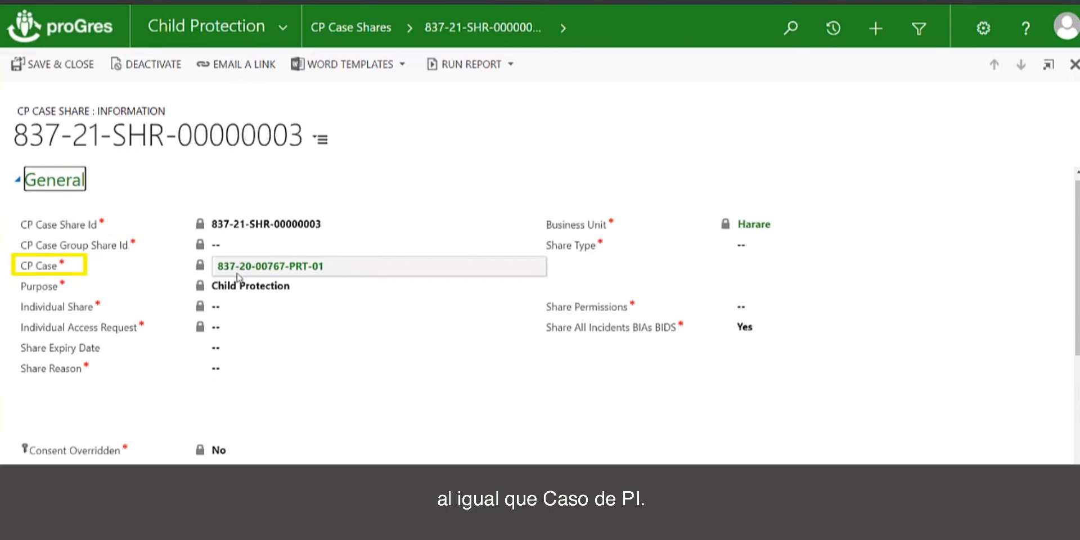
{"action": "left_click", "coordinate": [230, 355]}
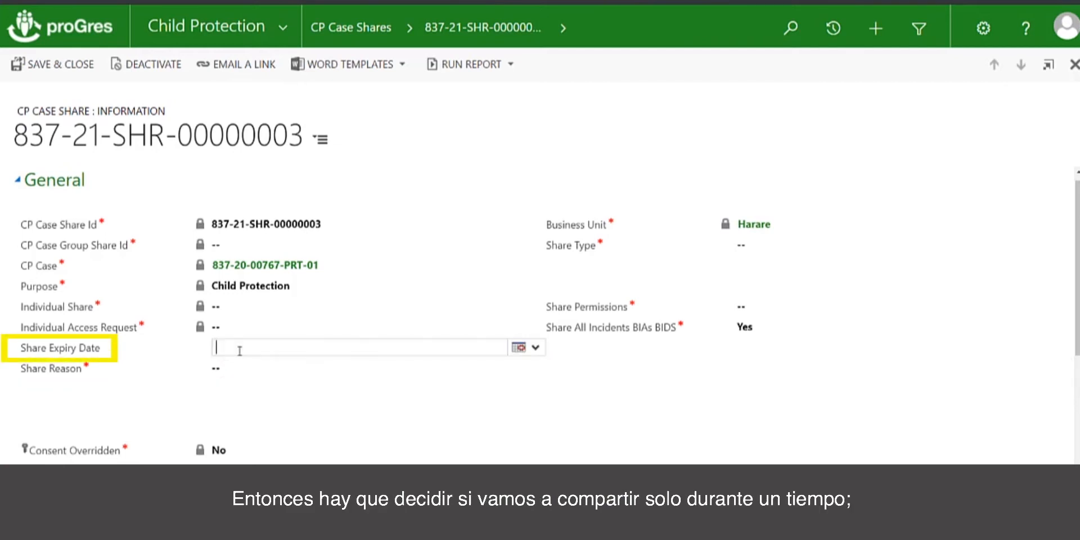
{"action": "left_click", "coordinate": [515, 352]}
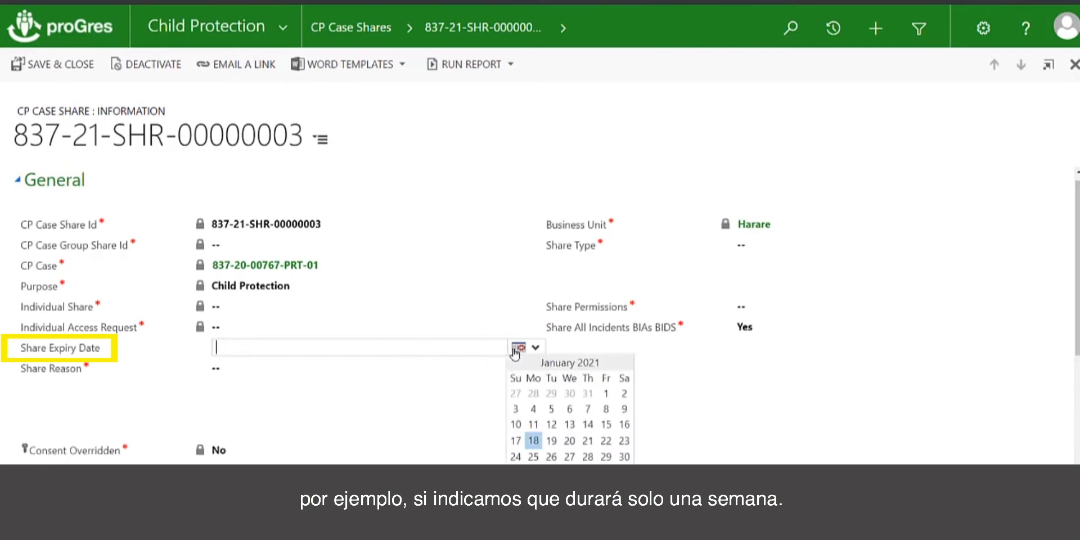
{"action": "left_click", "coordinate": [606, 442]}
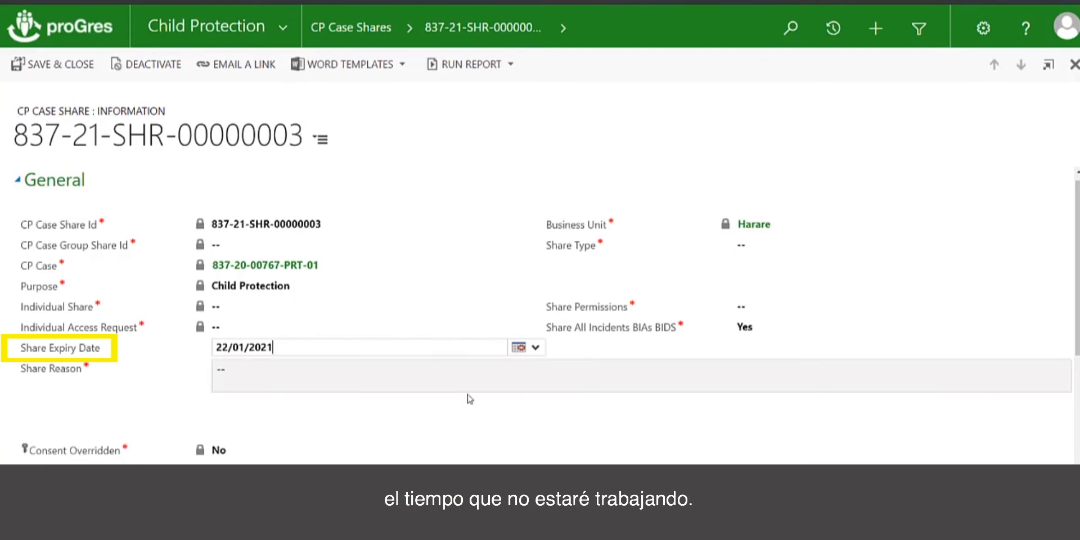
{"action": "left_click", "coordinate": [387, 378]}
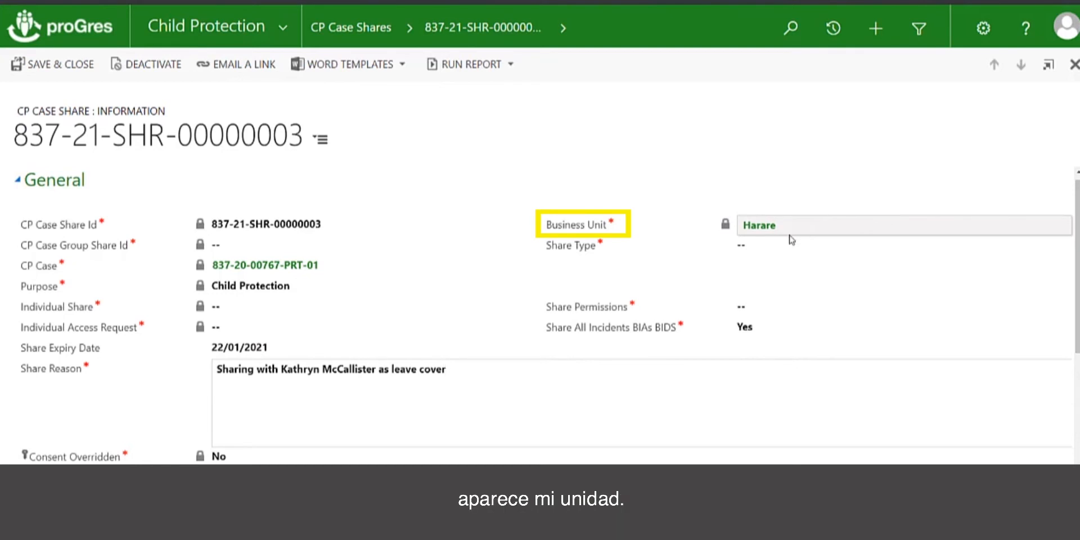
Set Share Type to User and pick the receiving colleague from the Share User lookup.
{"action": "left_click", "coordinate": [754, 250]}
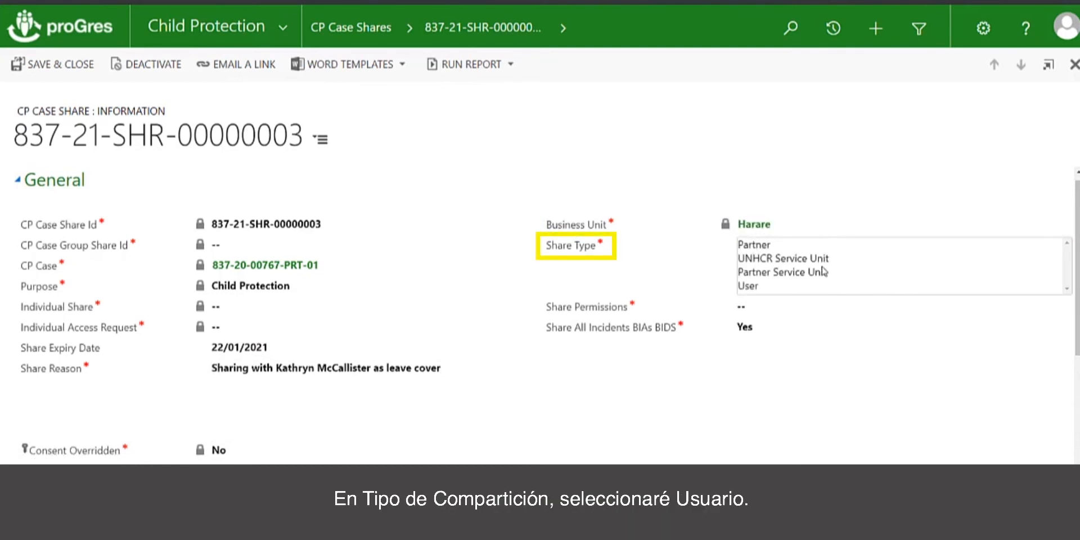
{"action": "left_click", "coordinate": [753, 288]}
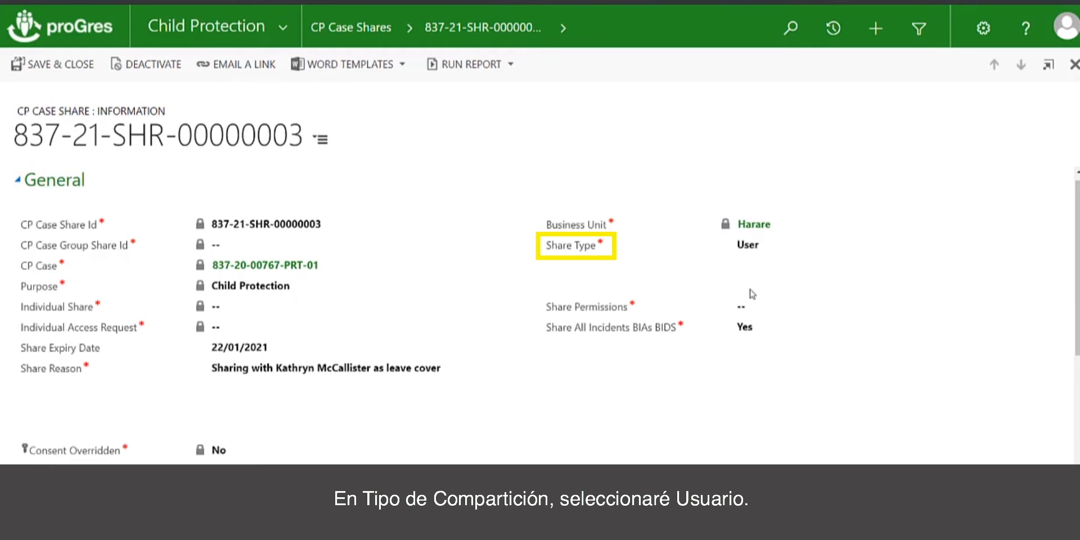
{"action": "left_click", "coordinate": [752, 247]}
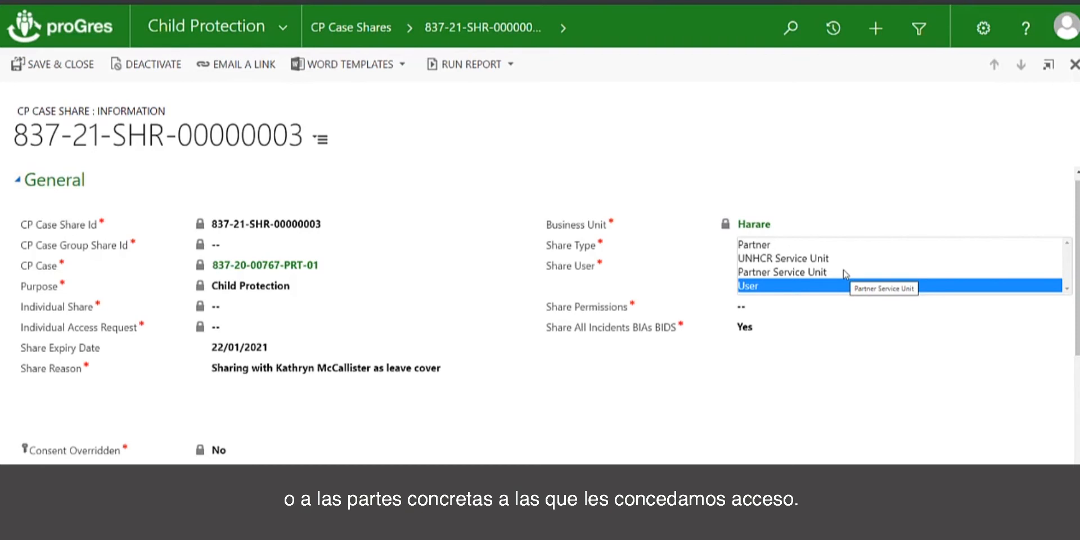
{"action": "left_click", "coordinate": [781, 293]}
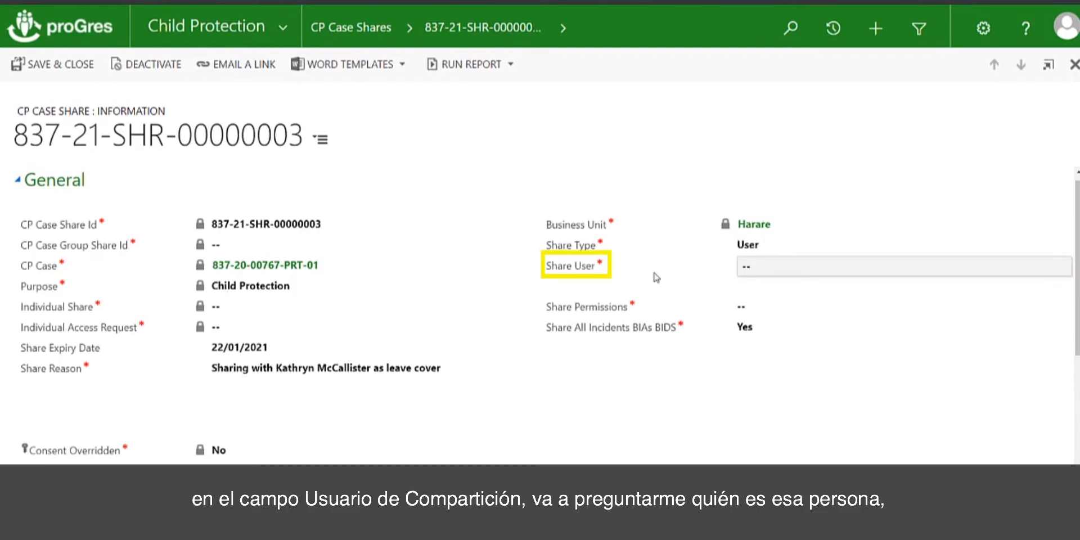
{"action": "left_click", "coordinate": [757, 269]}
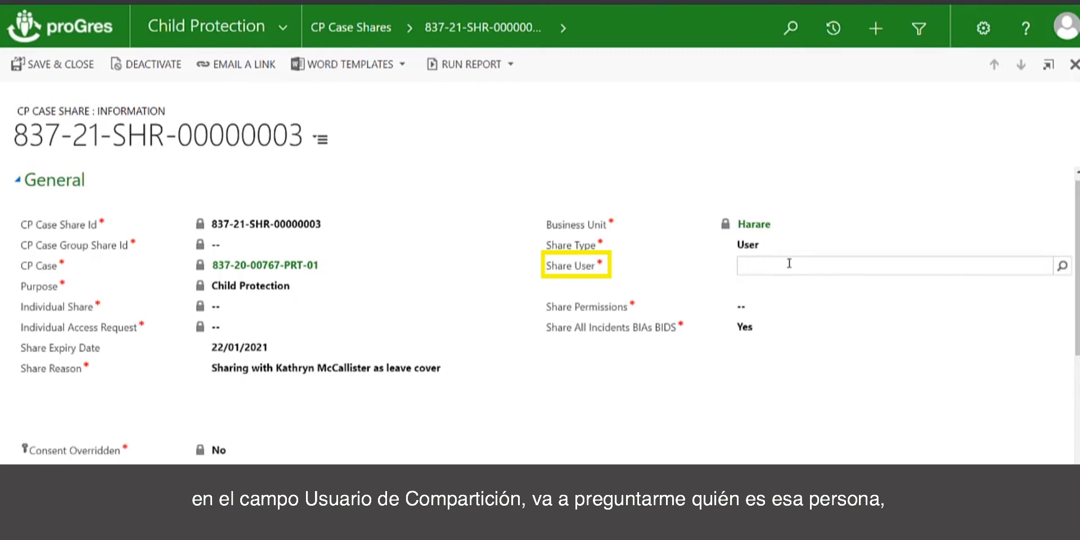
{"action": "type", "text": "mccall"}
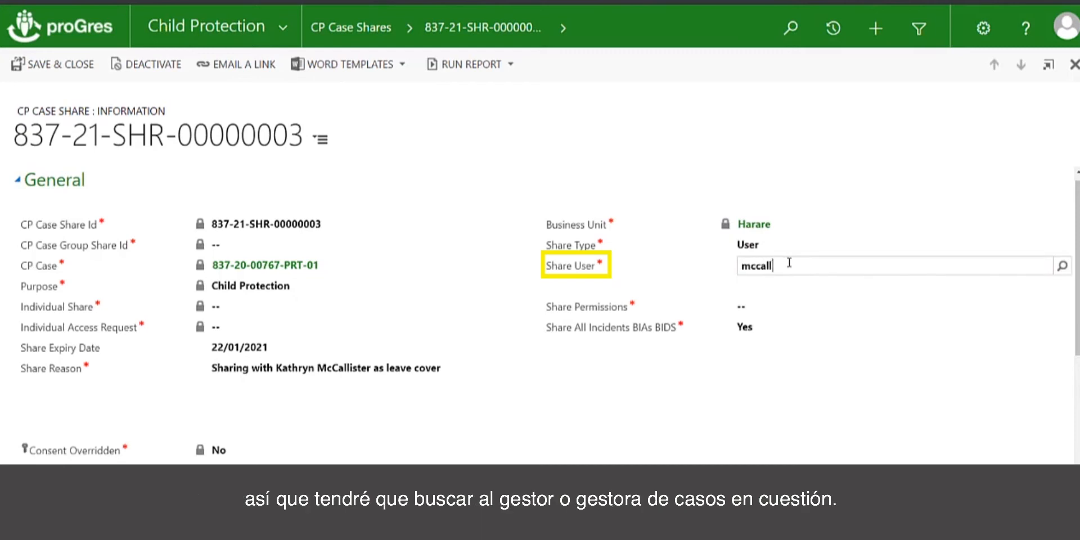
{"action": "left_click", "coordinate": [1062, 266]}
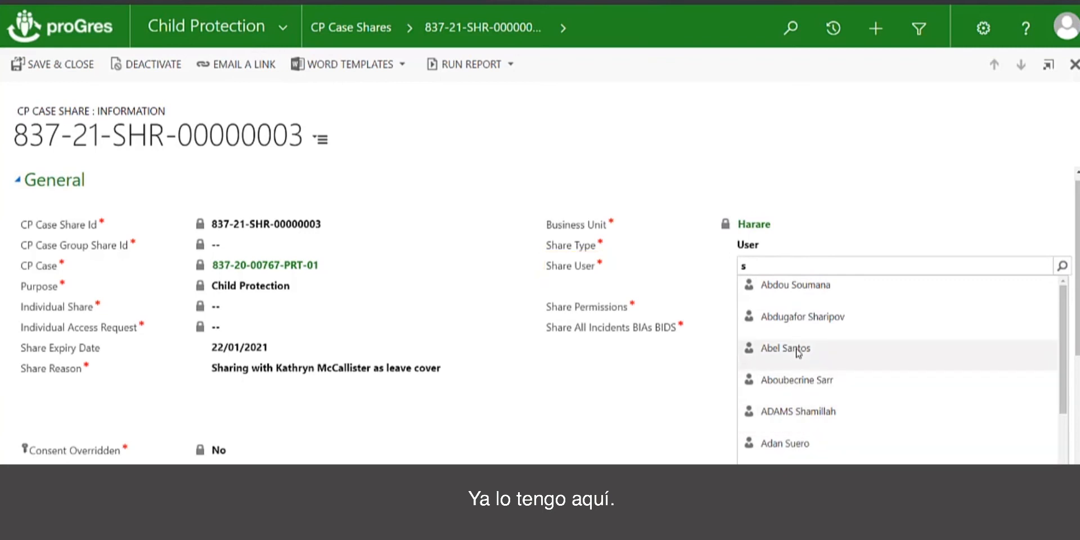
{"action": "left_click", "coordinate": [798, 352]}
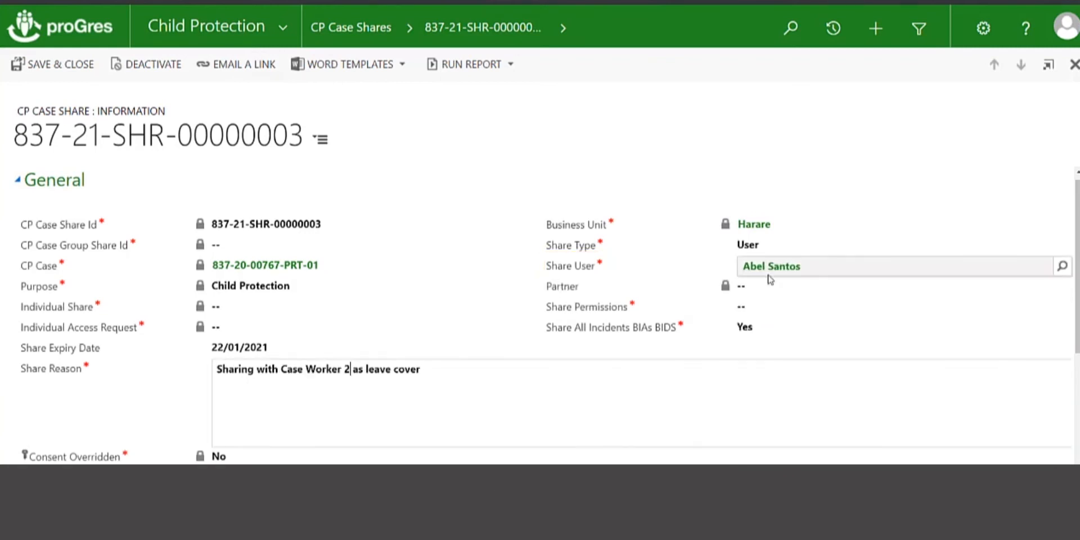
{"action": "left_click", "coordinate": [768, 308]}
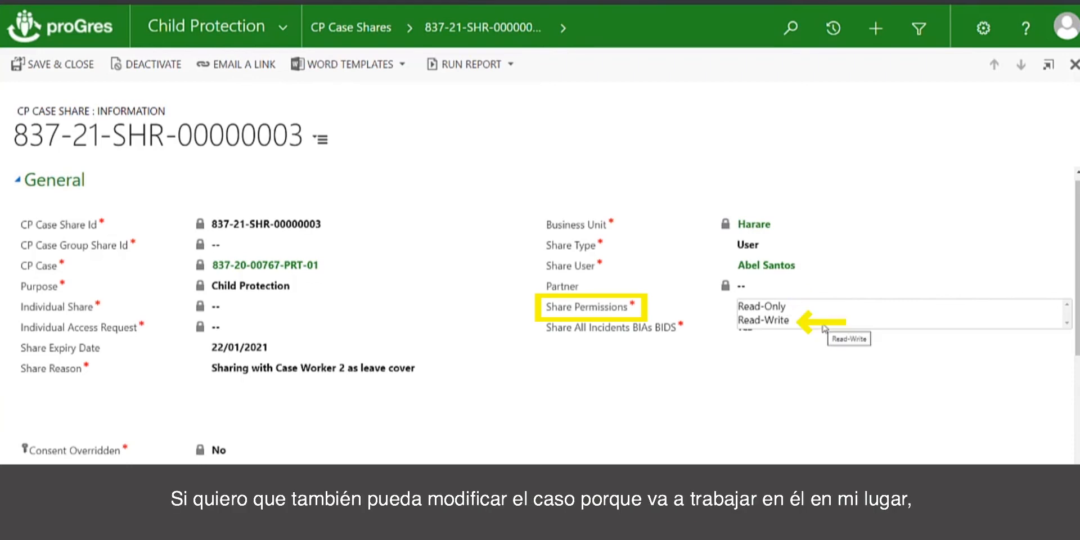
Grant Read-Write permission, keeping Share All Incidents BIAs BIDs at Yes and Consent Overridden at No.
{"action": "left_click", "coordinate": [784, 325]}
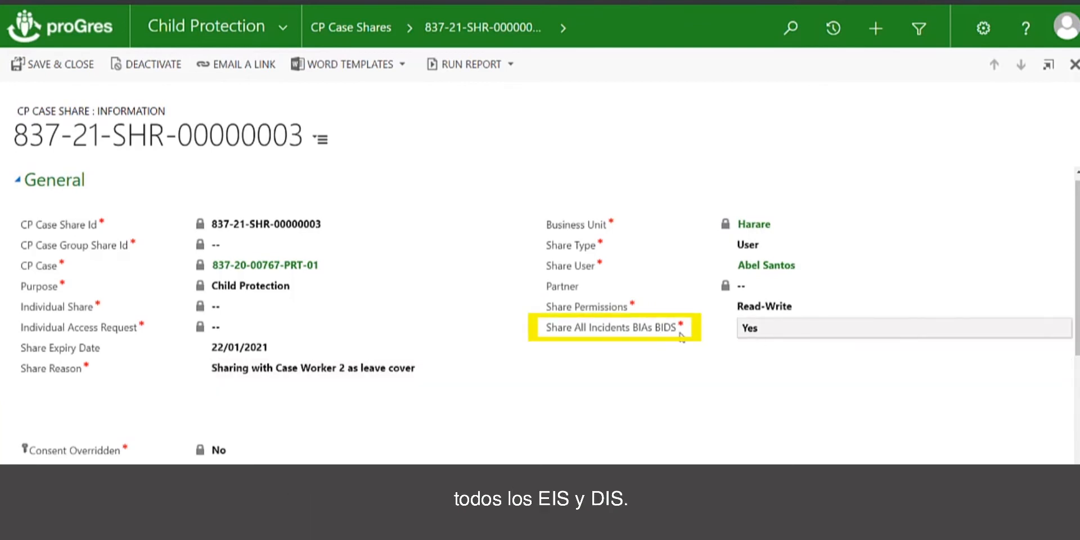
{"action": "left_click", "coordinate": [795, 335]}
{"action": "left_click", "coordinate": [796, 335]}
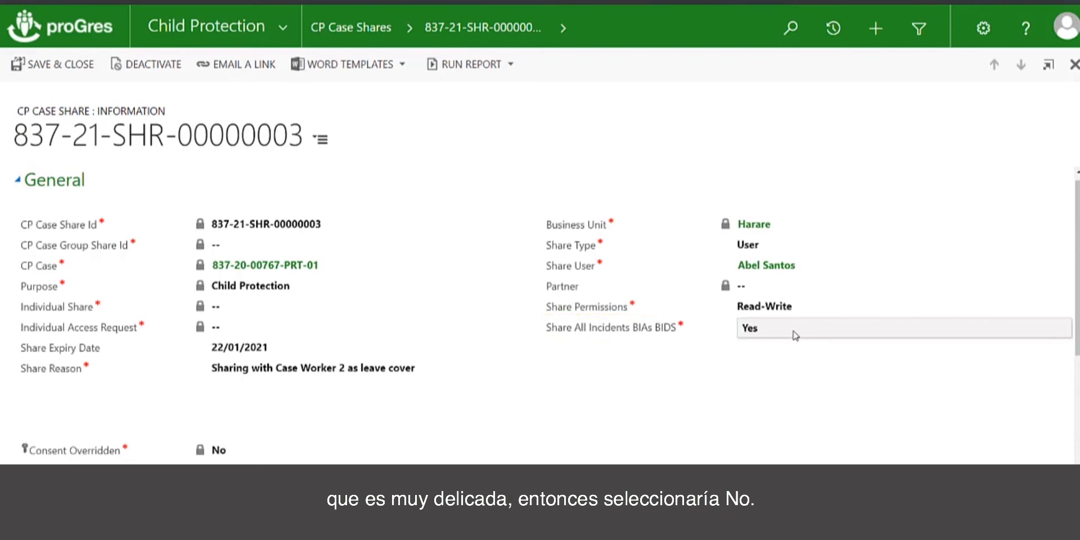
{"action": "scroll", "coordinate": [253, 382], "scroll_direction": "down", "scroll_amount": 1}
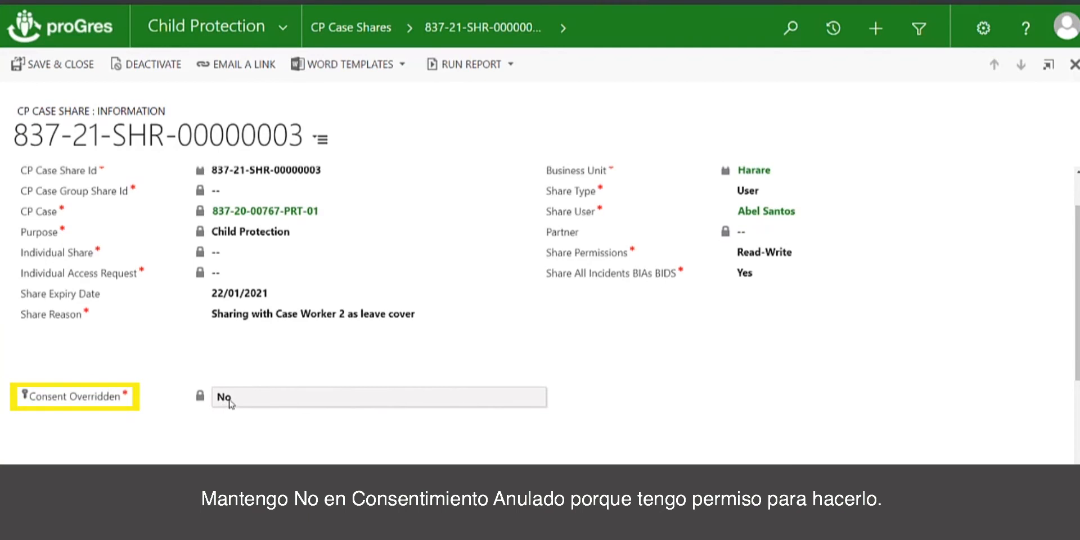
{"action": "scroll", "coordinate": [241, 423], "scroll_direction": "down", "scroll_amount": 3}
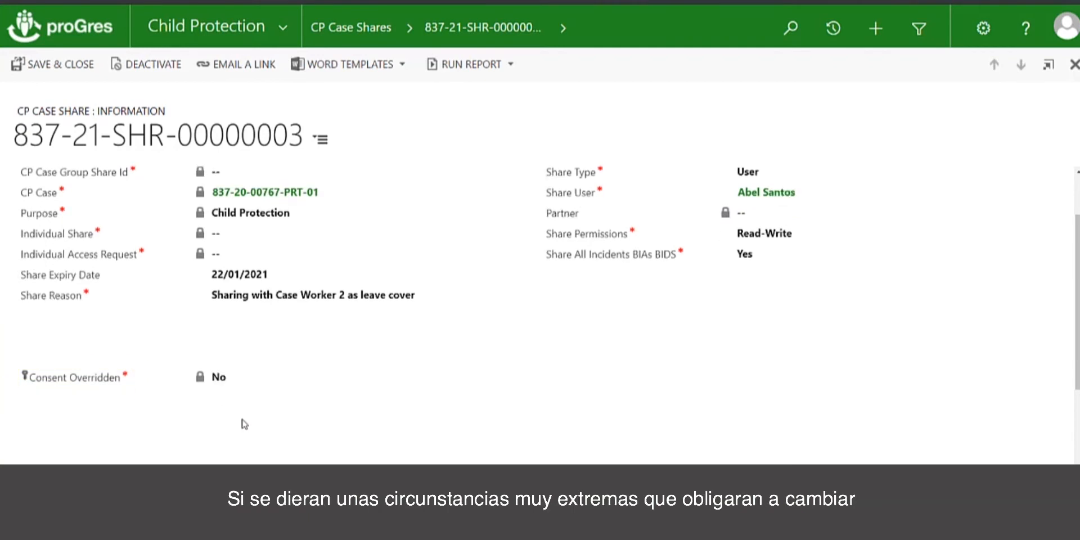
{"action": "scroll", "coordinate": [244, 425], "scroll_direction": "up", "scroll_amount": 3}
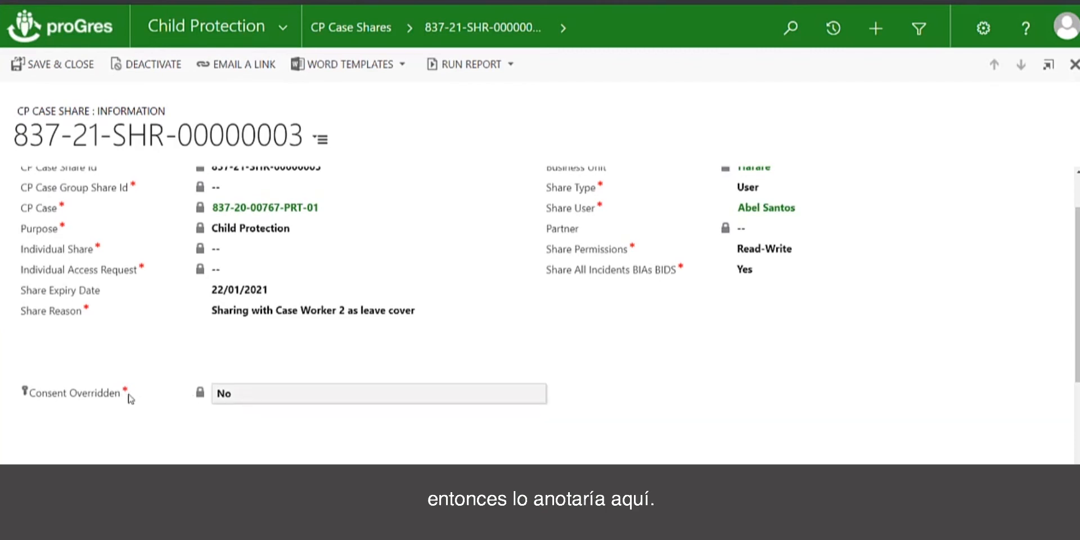
{"action": "scroll", "coordinate": [259, 448], "scroll_direction": "down", "scroll_amount": 4}
{"action": "scroll", "coordinate": [260, 448], "scroll_direction": "up", "scroll_amount": 5}
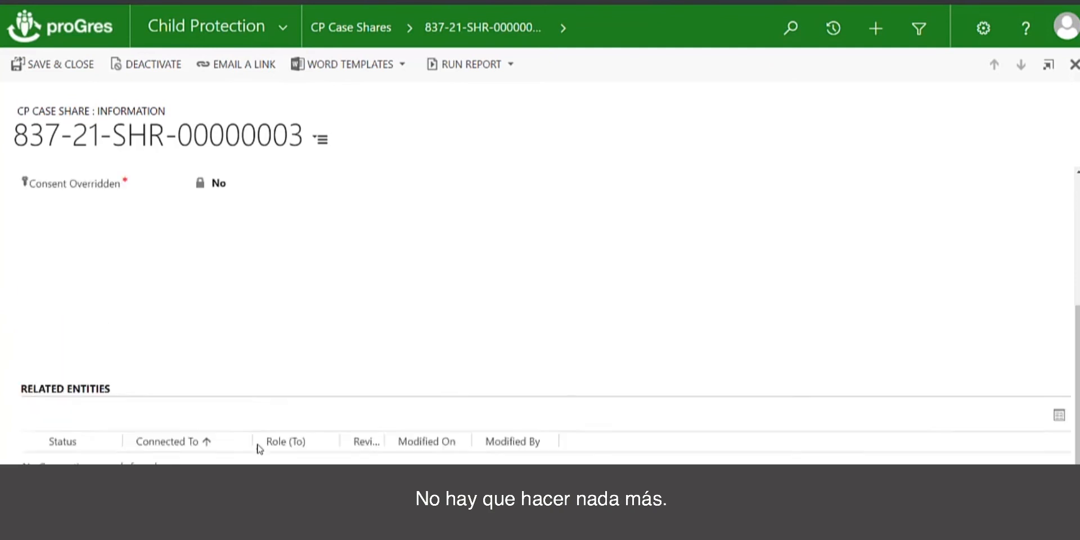
Save and close the case share, then go to the CP Case Shares list.
{"action": "left_click", "coordinate": [69, 66]}
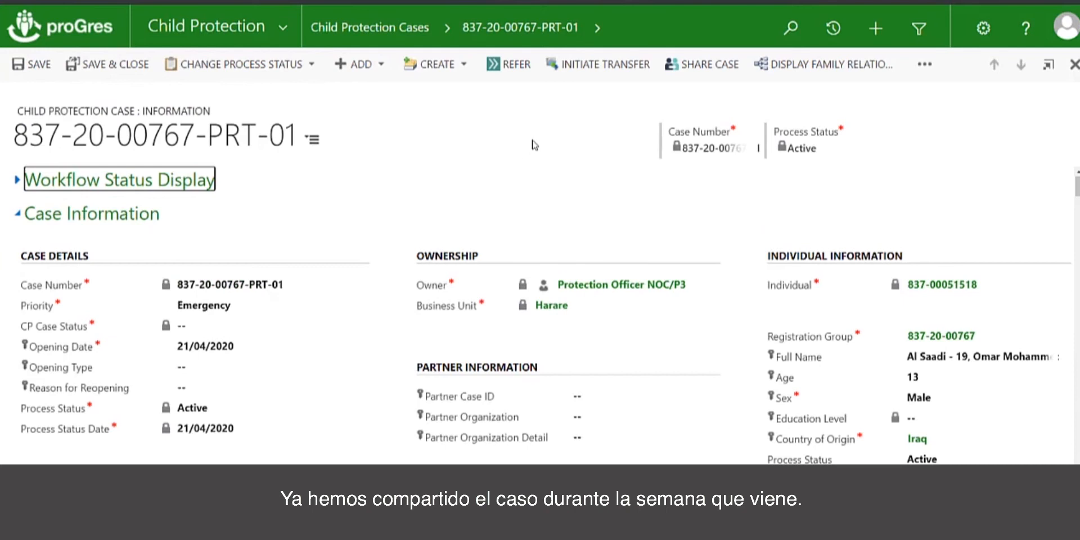
{"action": "left_click", "coordinate": [447, 26]}
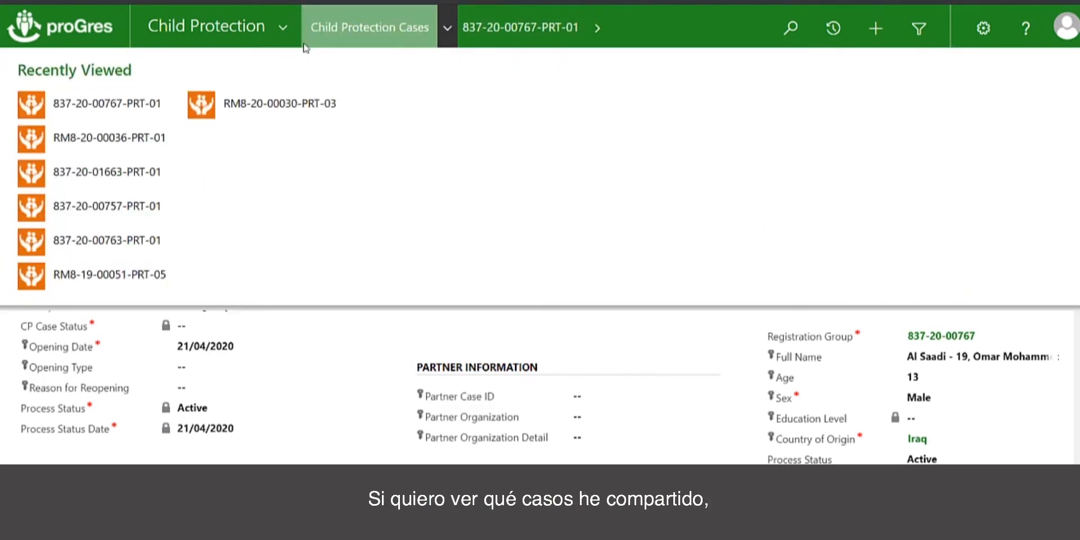
{"action": "left_click", "coordinate": [283, 29]}
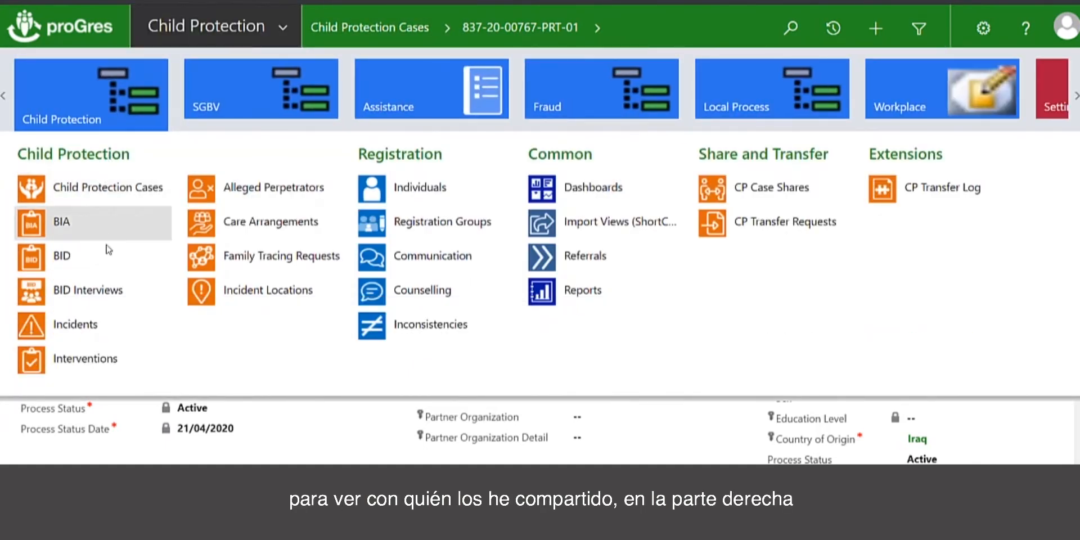
{"action": "left_click", "coordinate": [757, 188]}
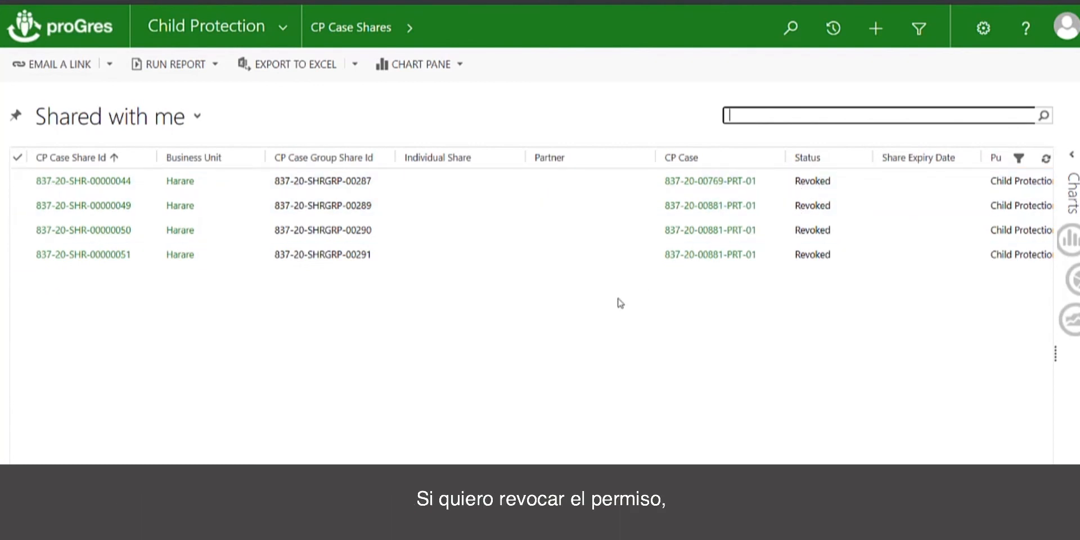
{"action": "left_click", "coordinate": [199, 117]}
{"action": "left_click", "coordinate": [78, 161]}
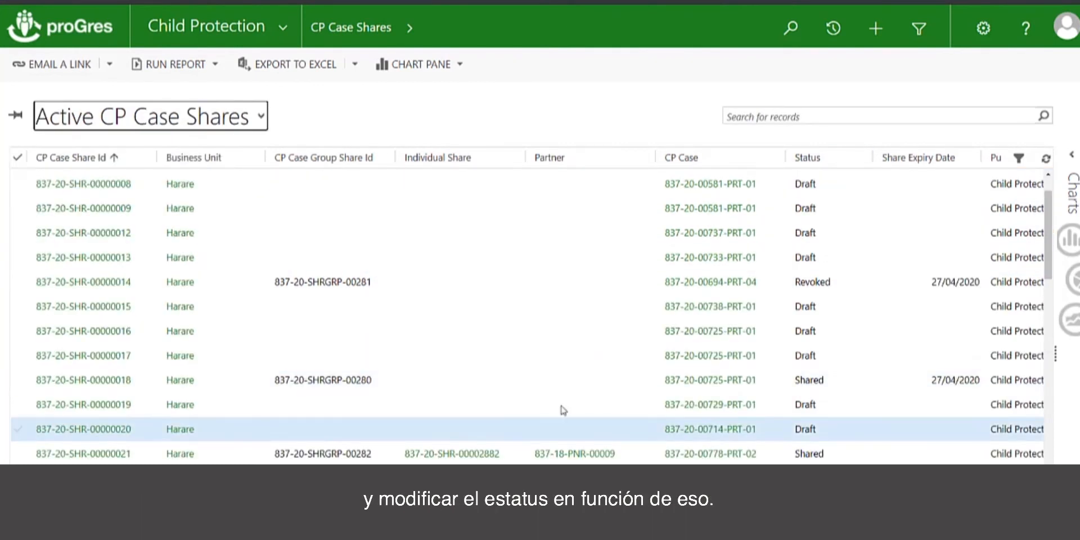
{"action": "left_click", "coordinate": [124, 383]}
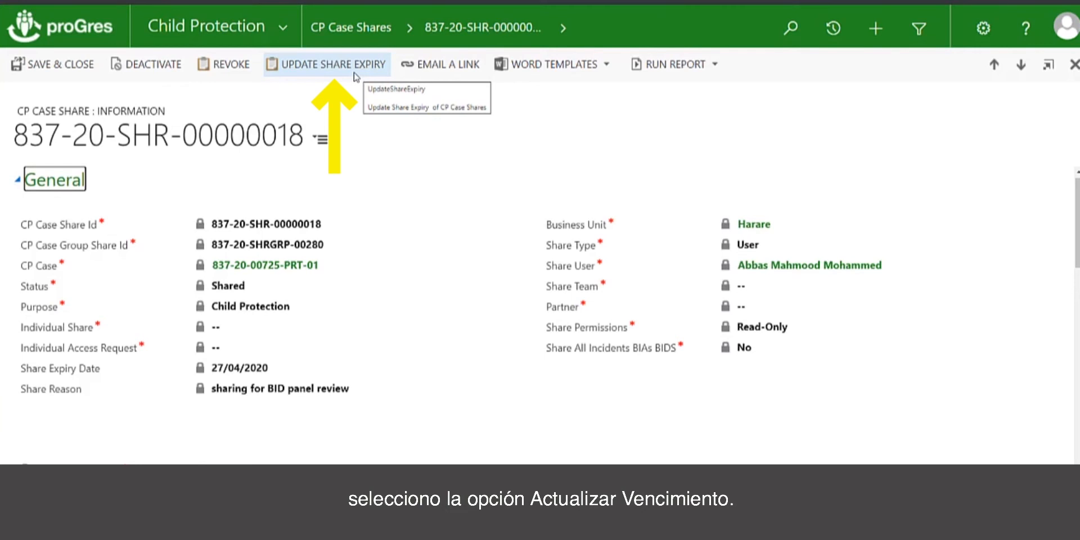
Update the share expiry with Automatic Expiration set to No.
{"action": "left_click", "coordinate": [323, 74]}
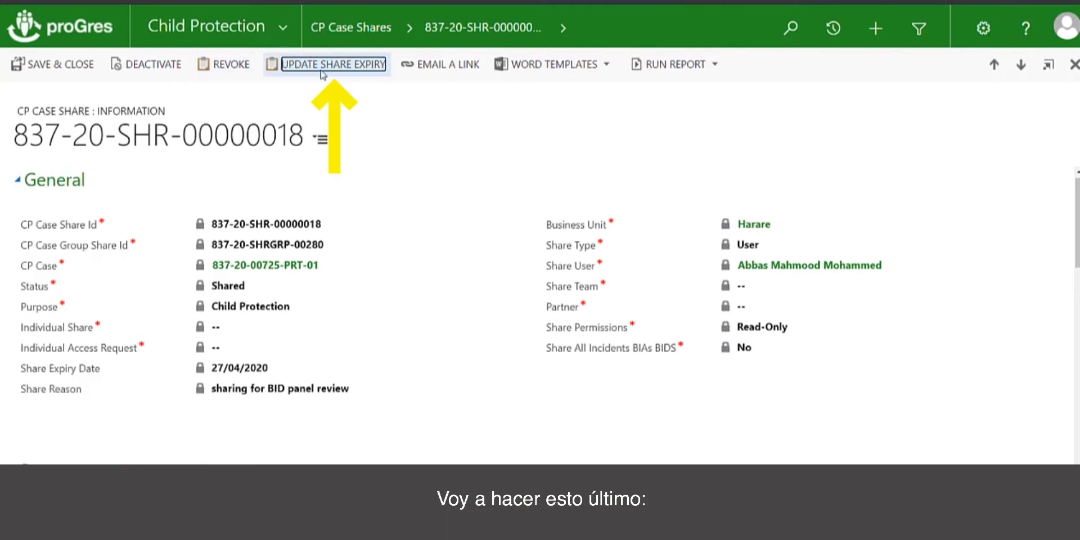
{"action": "left_click", "coordinate": [486, 240]}
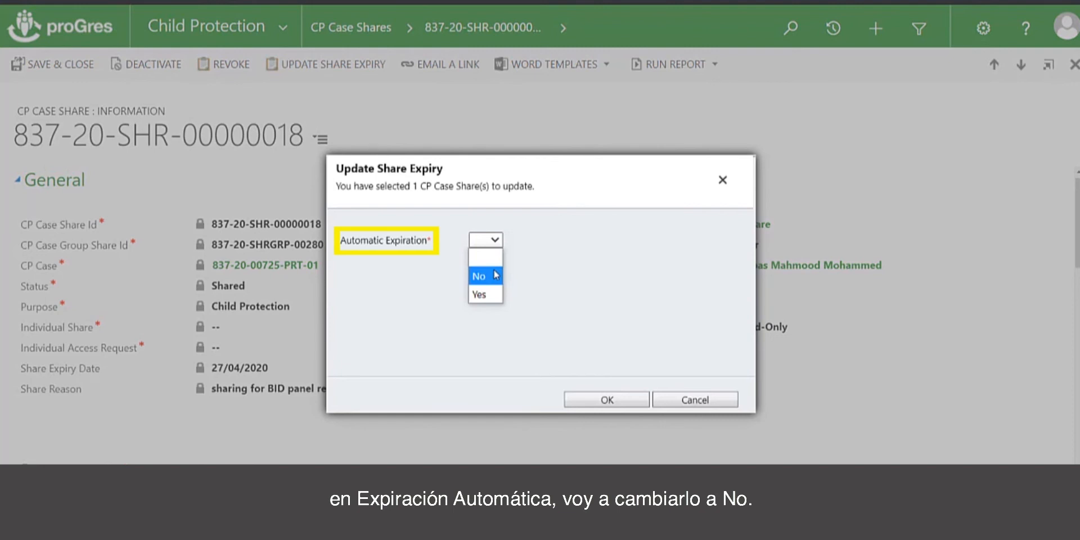
{"action": "left_click", "coordinate": [495, 276]}
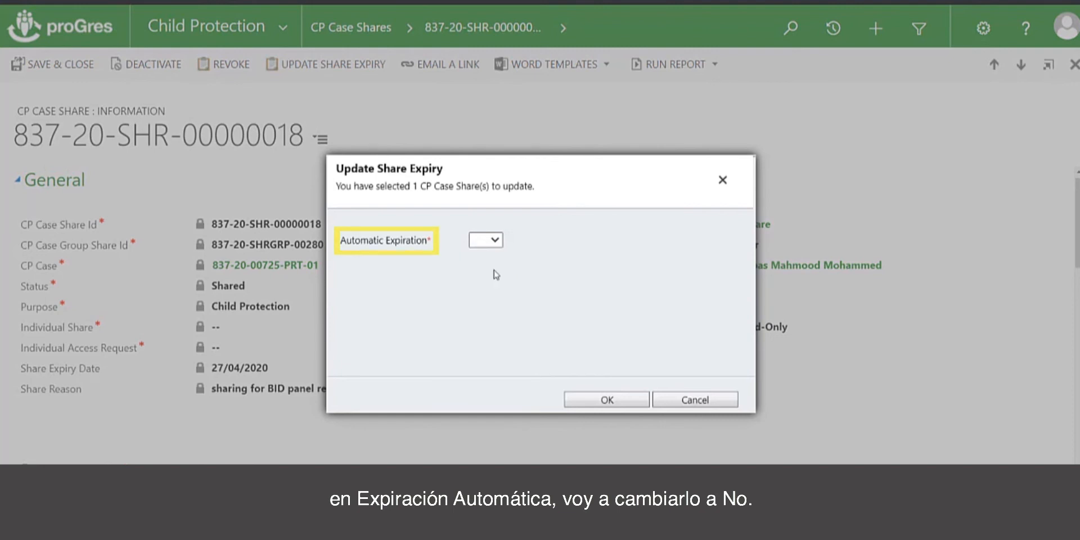
{"action": "left_click", "coordinate": [613, 399]}
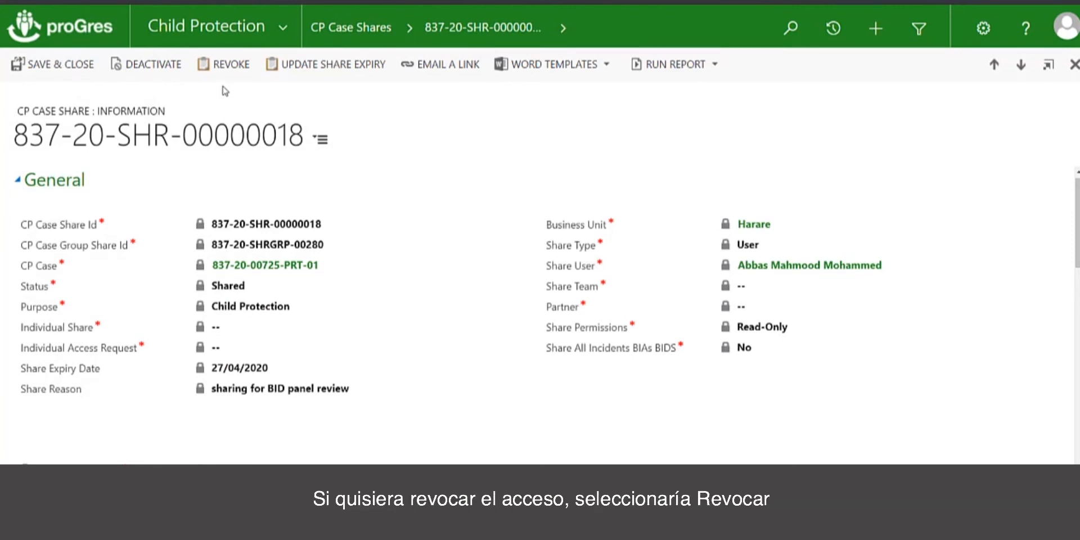
{"action": "left_click", "coordinate": [234, 63]}
{"action": "type", "text": "No l"}
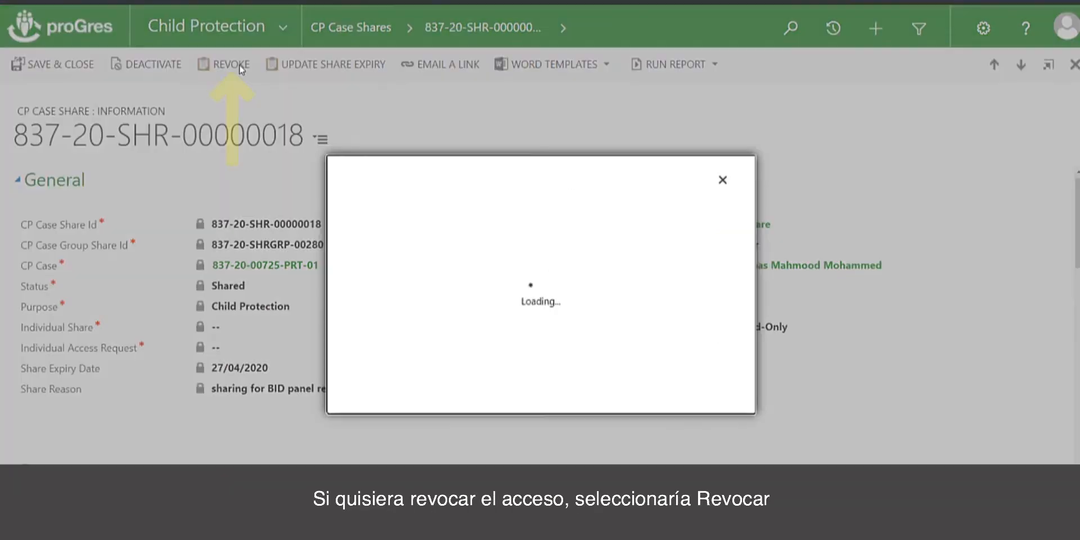
{"action": "type", "text": "onger needed"}
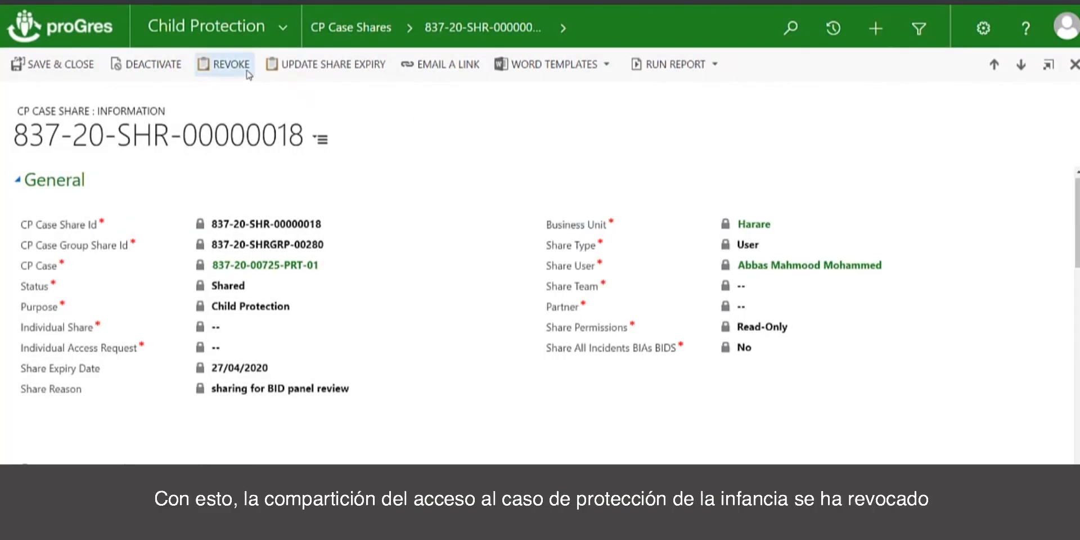
{"action": "left_click", "coordinate": [335, 33]}
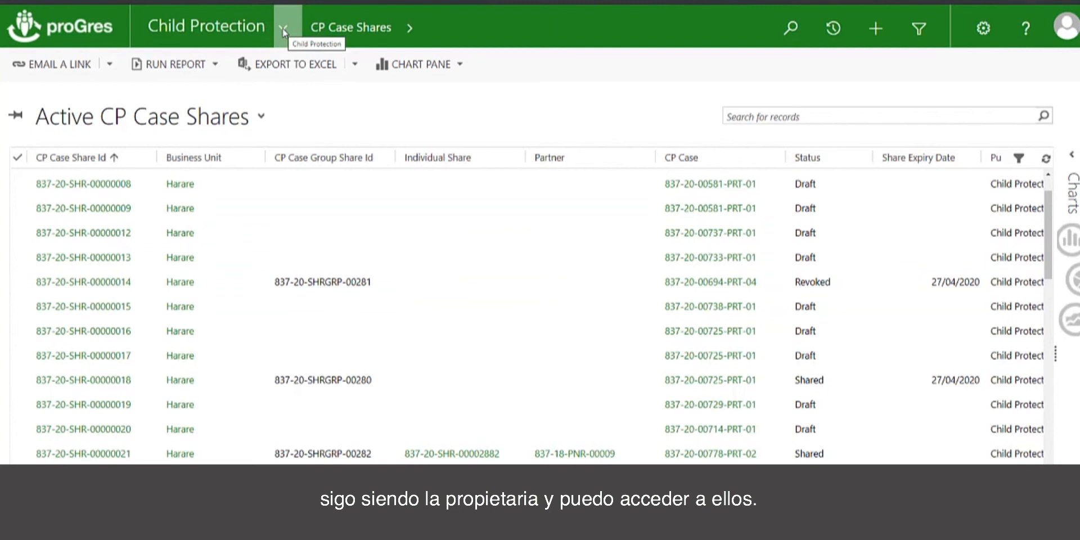
{"action": "left_click", "coordinate": [231, 24]}
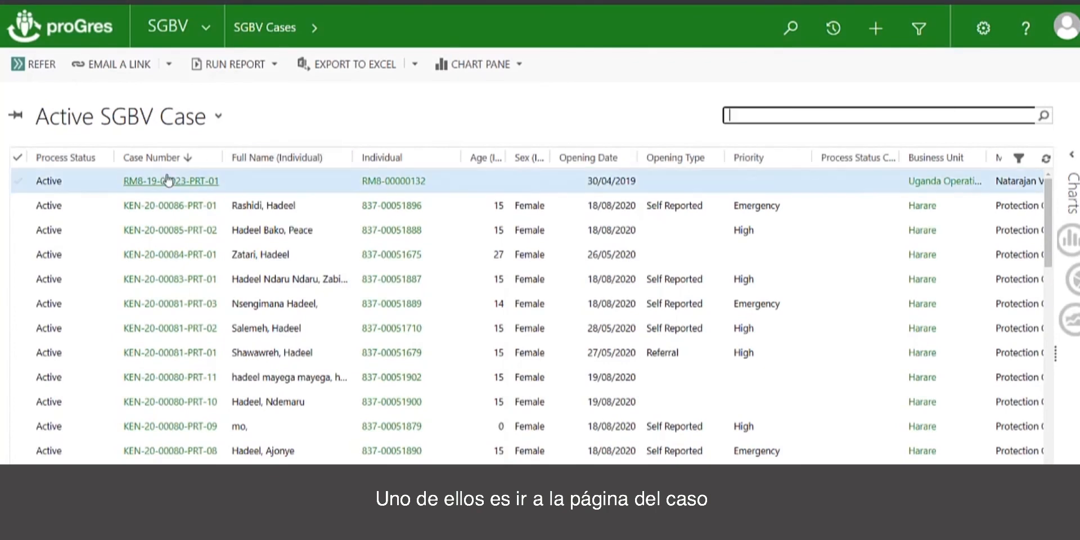
{"action": "left_click", "coordinate": [168, 180]}
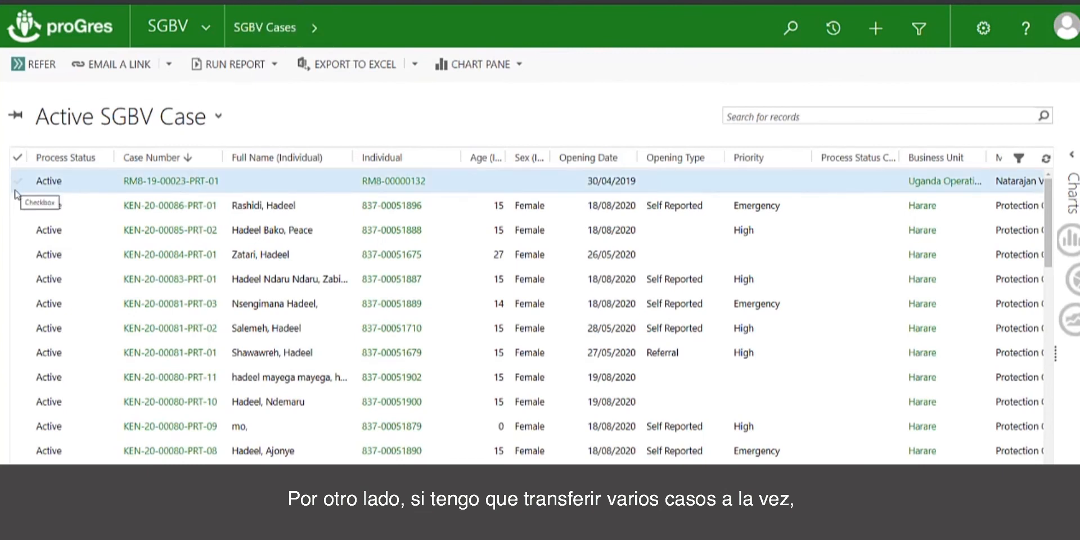
{"action": "left_click", "coordinate": [18, 205]}
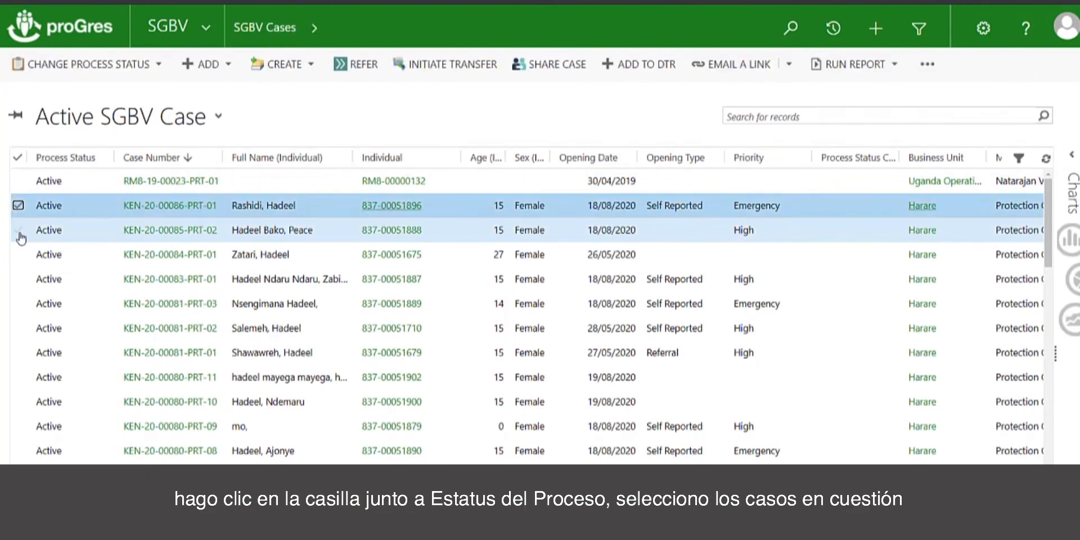
{"action": "left_click", "coordinate": [19, 232]}
{"action": "left_click", "coordinate": [19, 255]}
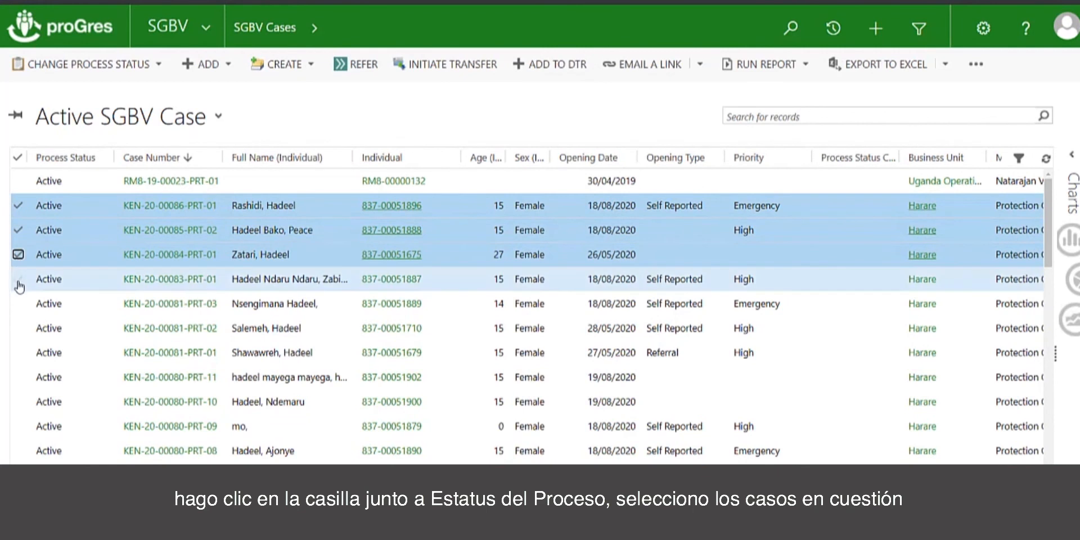
{"action": "left_click", "coordinate": [18, 279]}
{"action": "left_click", "coordinate": [19, 304]}
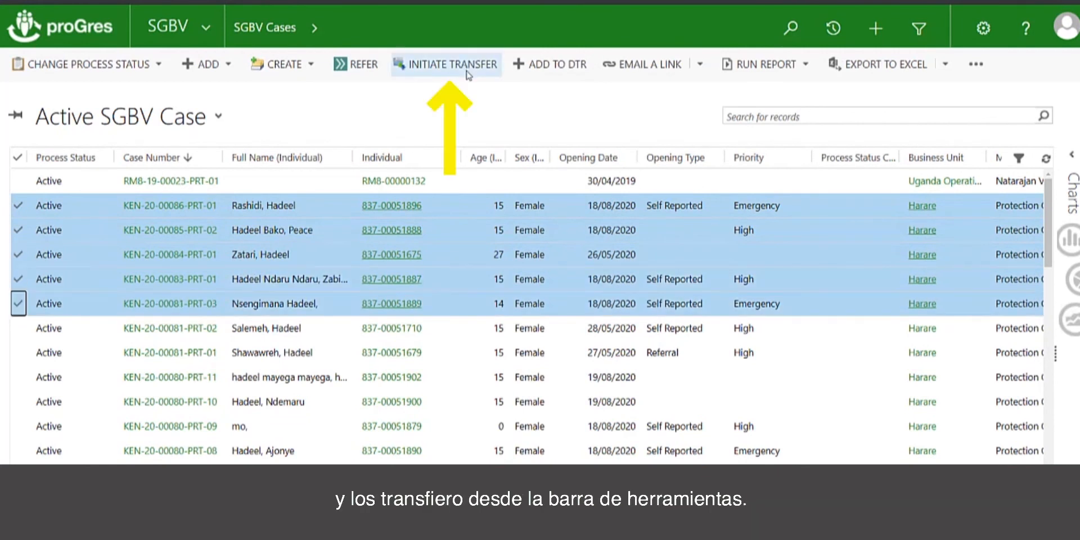
{"action": "left_click", "coordinate": [468, 75]}
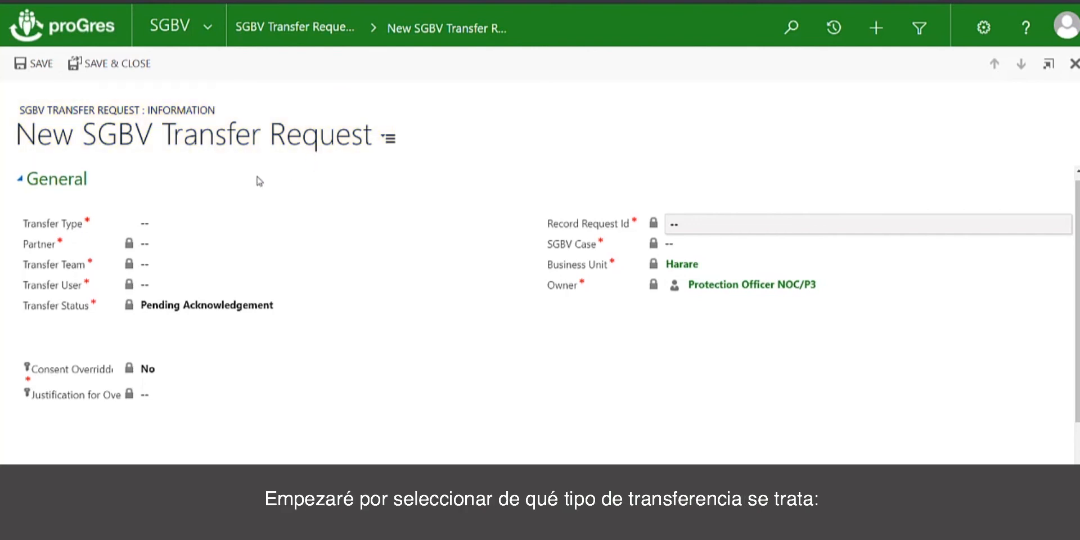
Set Transfer Type to User and choose the receiving caseworker in the Transfer User lookup.
{"action": "left_click", "coordinate": [150, 227]}
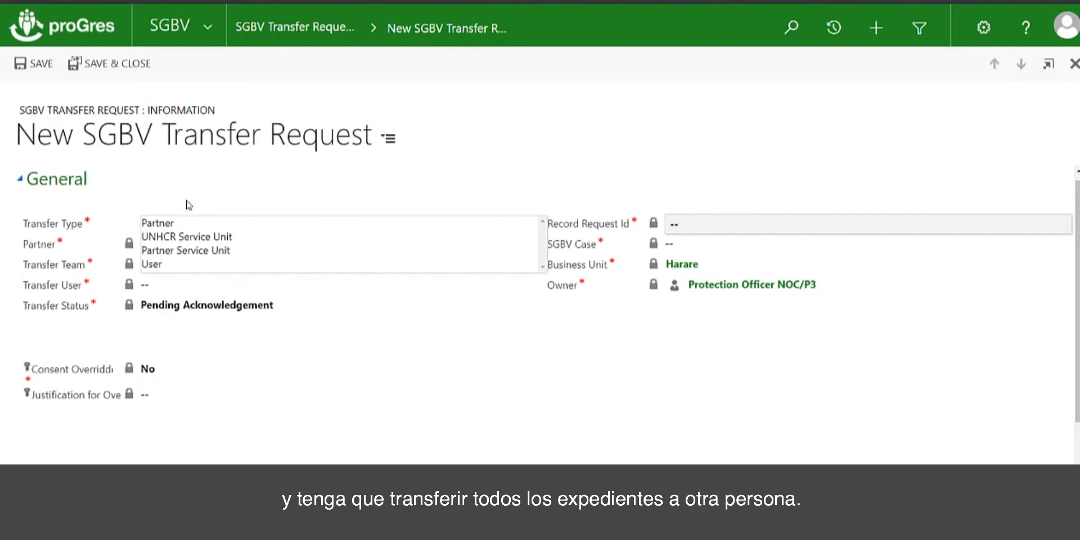
{"action": "left_click", "coordinate": [167, 266]}
{"action": "left_click", "coordinate": [173, 287]}
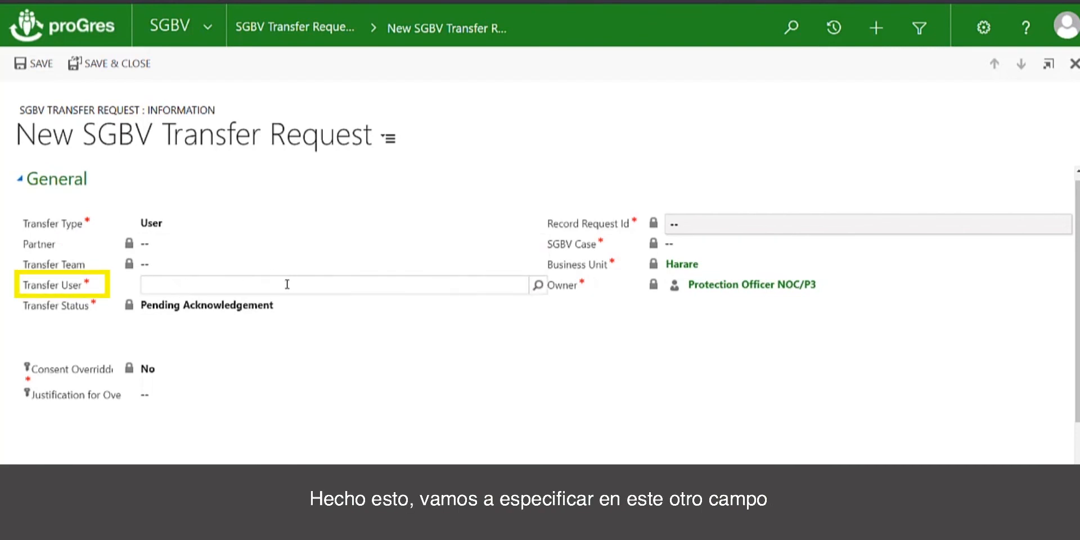
{"action": "left_click", "coordinate": [538, 285]}
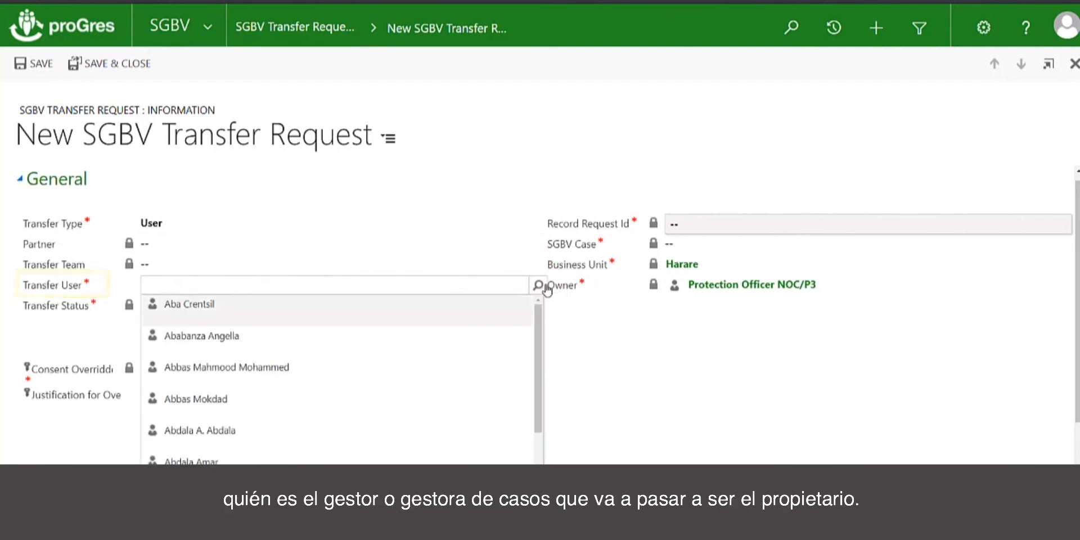
{"action": "left_click", "coordinate": [174, 307]}
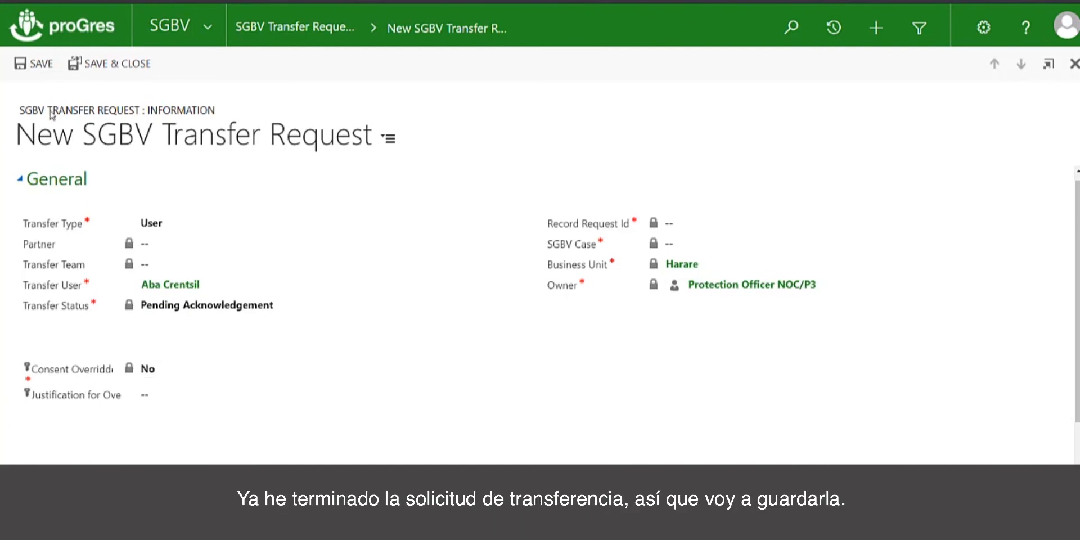
{"action": "left_click", "coordinate": [42, 66]}
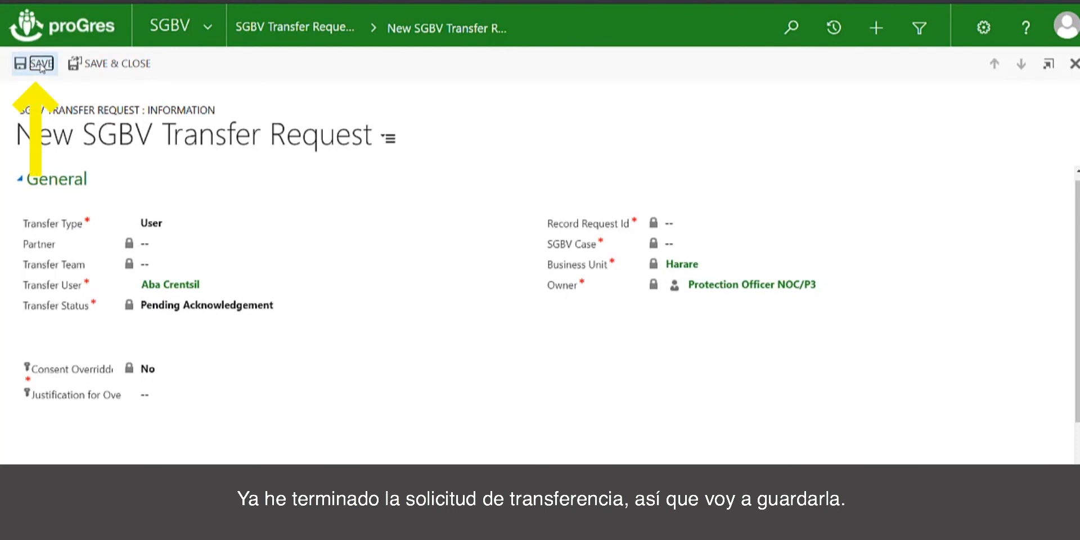
{"action": "left_click_drag", "start_coordinate": [17, 135], "coordinate": [315, 145]}
{"action": "key", "text": "ctrl+c"}
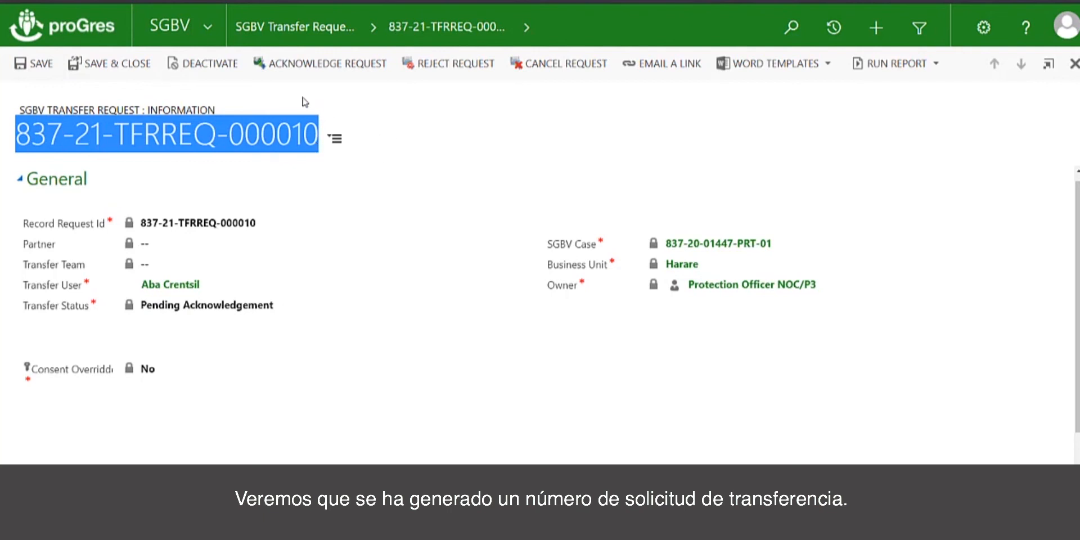
{"action": "left_click", "coordinate": [290, 90]}
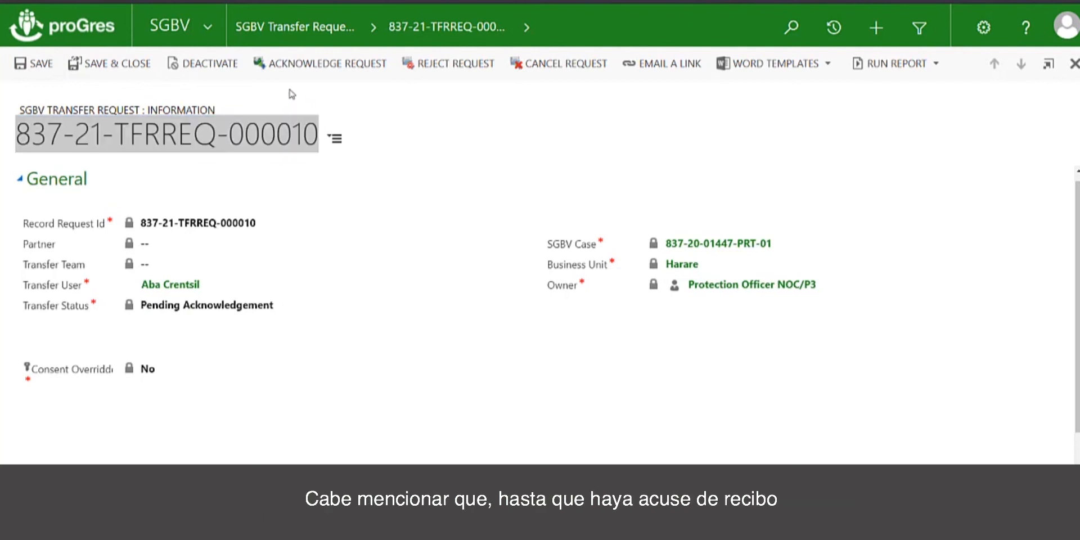
{"action": "left_click", "coordinate": [190, 113]}
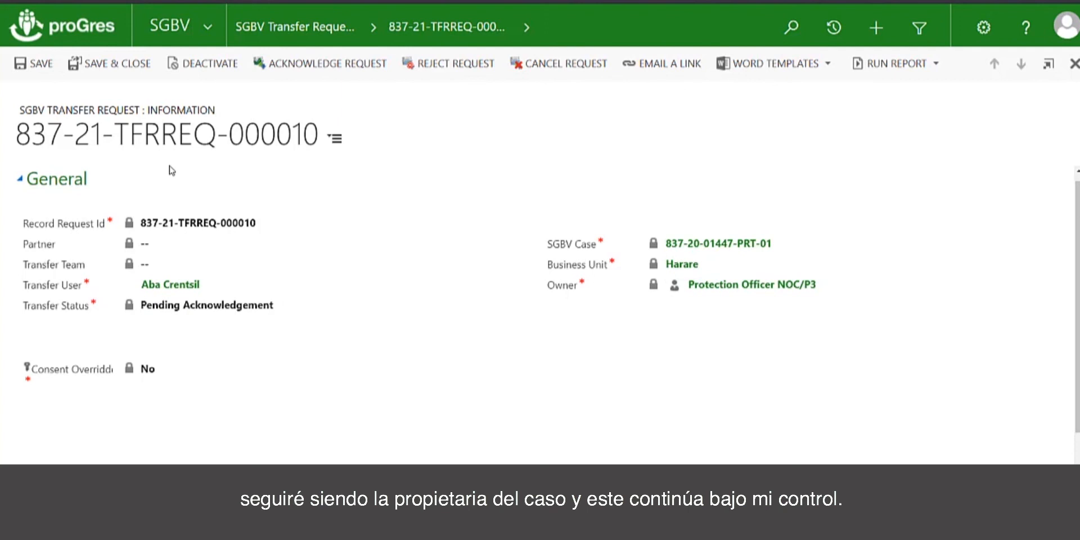
{"action": "left_click", "coordinate": [218, 35]}
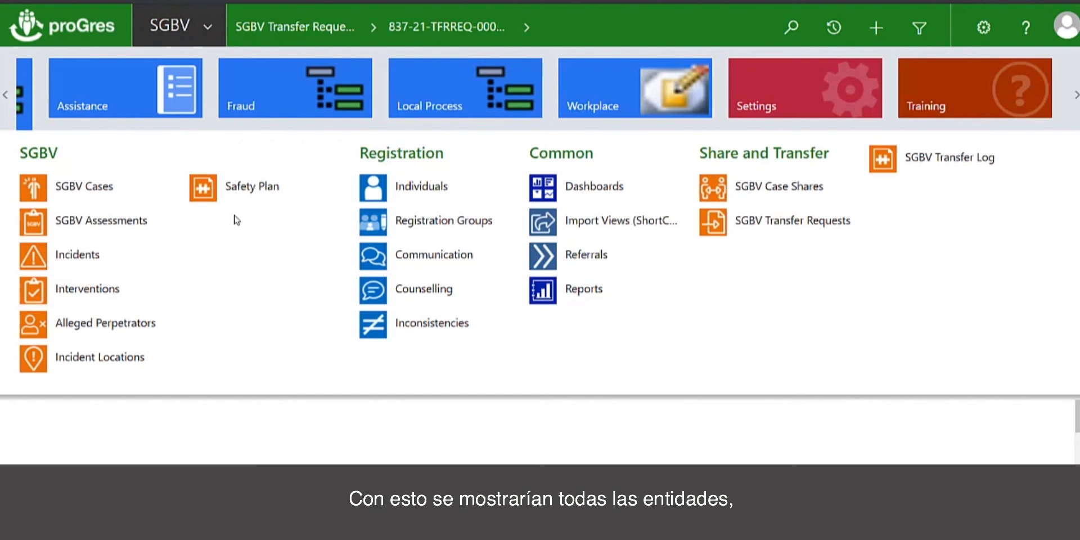
{"action": "left_click", "coordinate": [797, 223]}
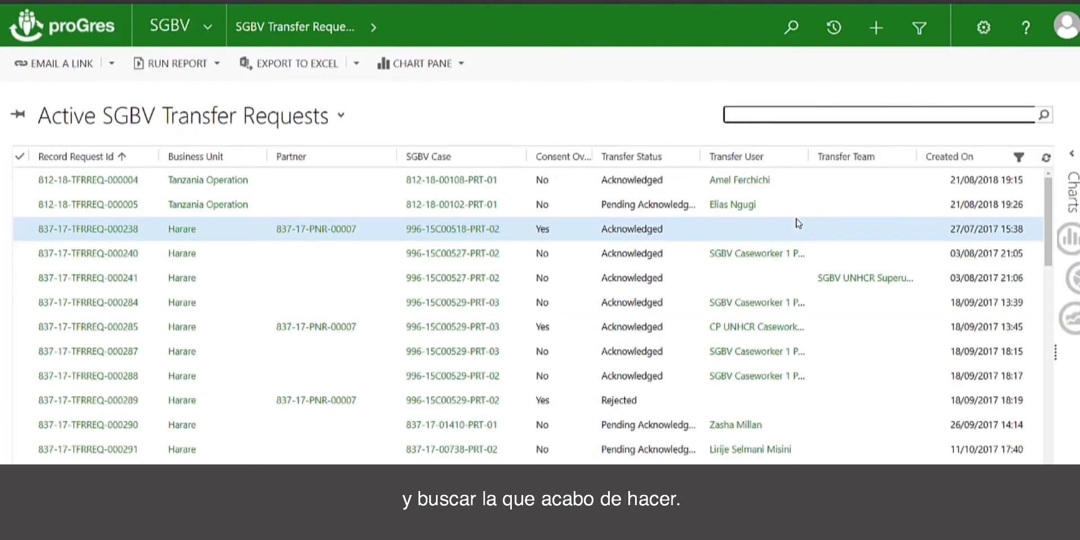
{"action": "left_click", "coordinate": [797, 115]}
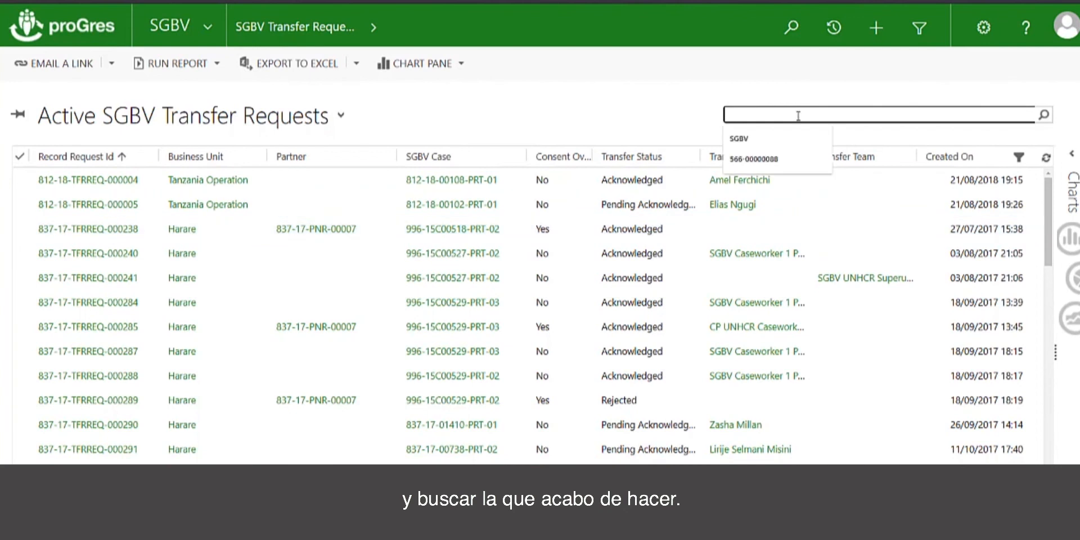
{"action": "key", "text": "ctrl+v"}
{"action": "key", "text": "Return"}
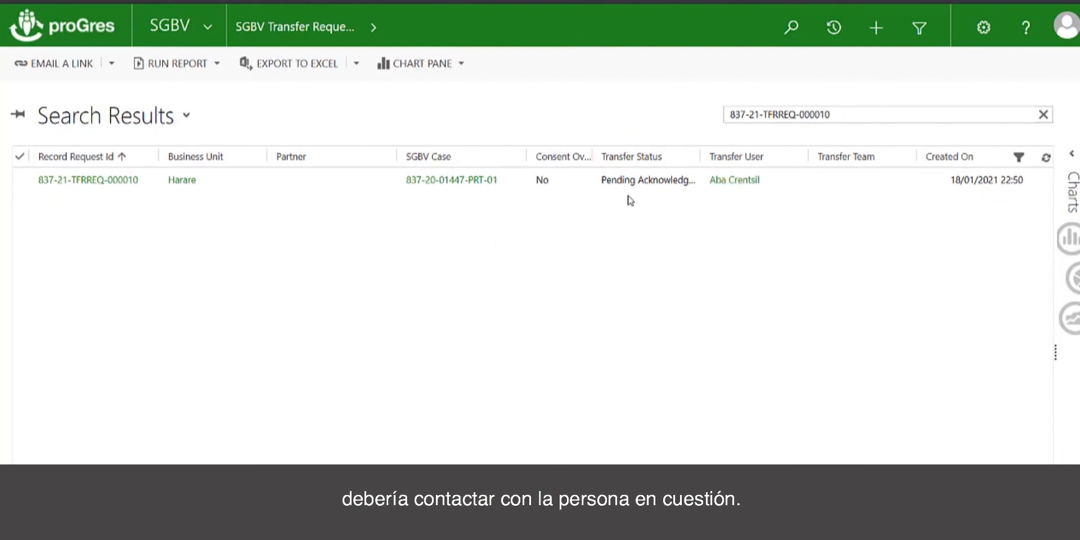
{"action": "left_click", "coordinate": [104, 182]}
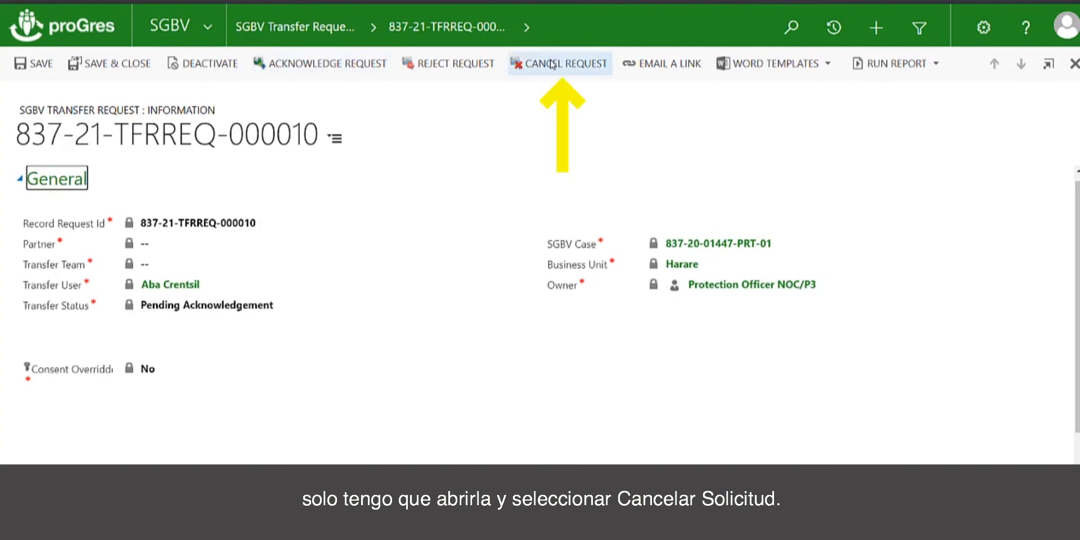
{"action": "left_click", "coordinate": [214, 33]}
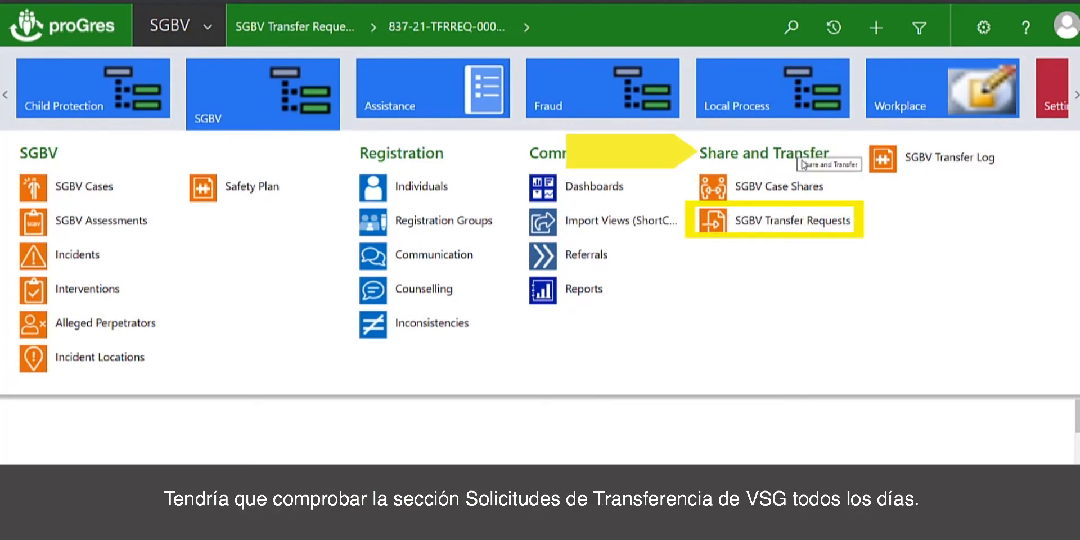
{"action": "left_click", "coordinate": [825, 226]}
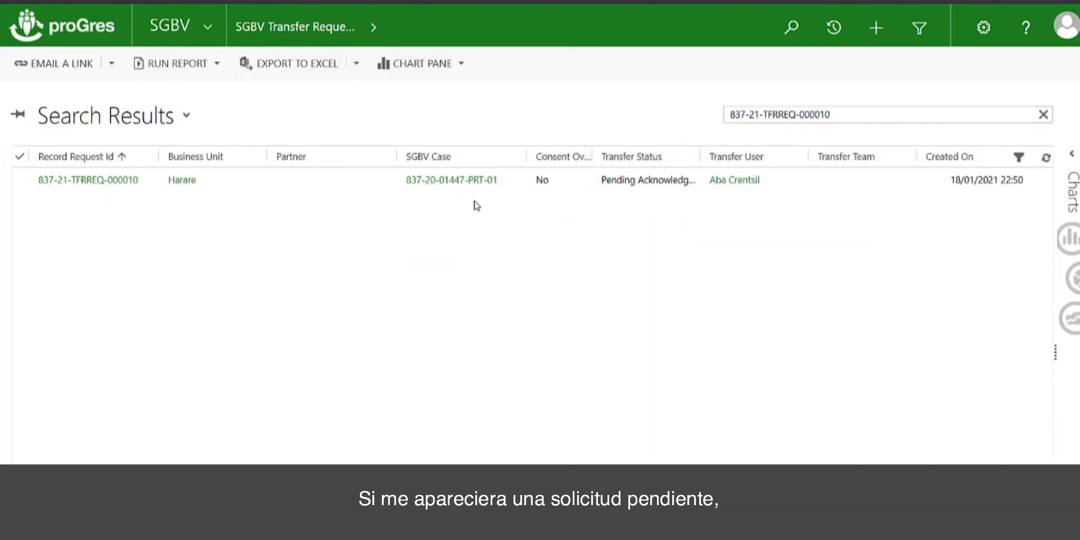
{"action": "left_click", "coordinate": [89, 184]}
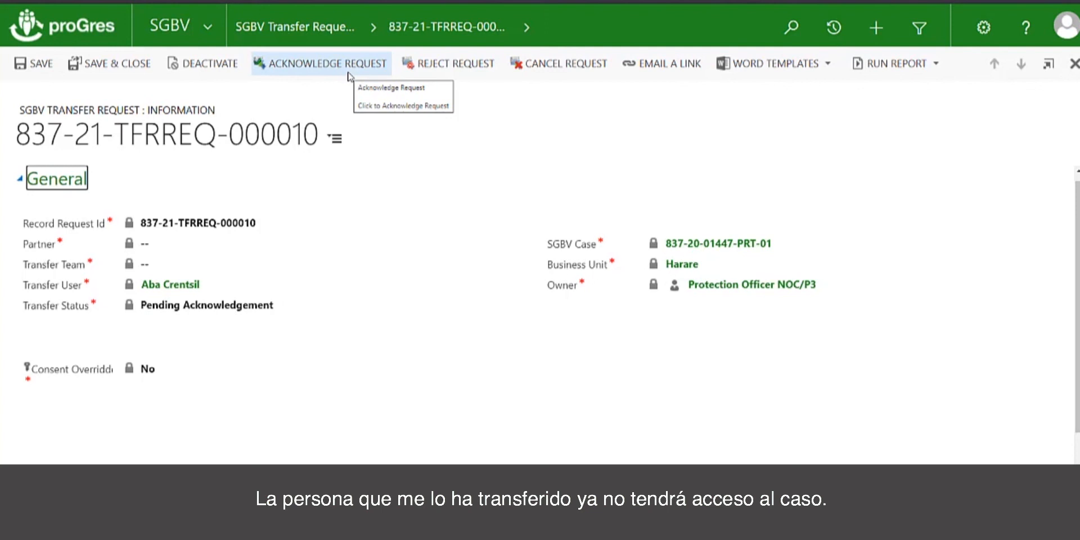
{"action": "left_click", "coordinate": [434, 75]}
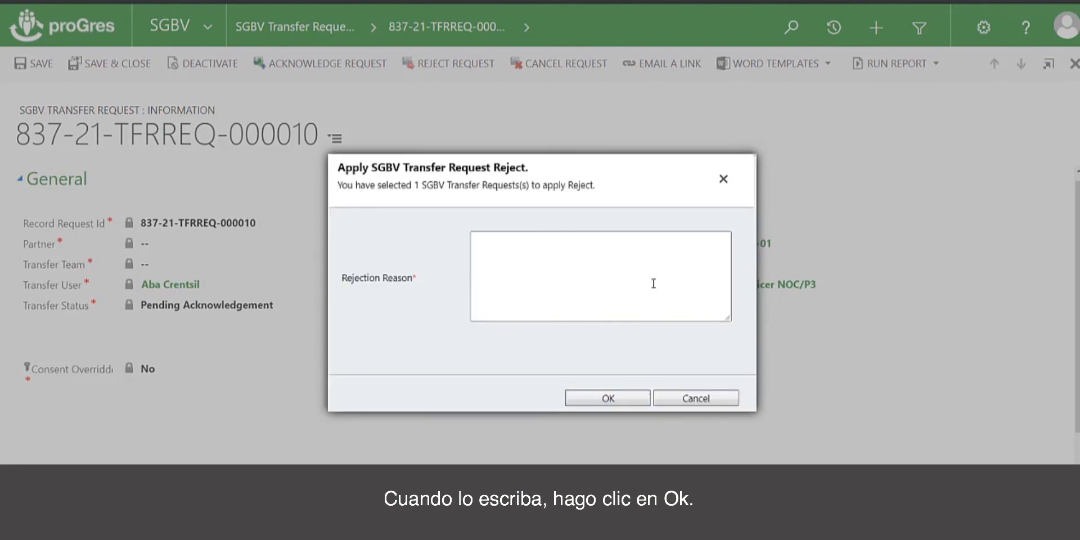
{"action": "left_click", "coordinate": [725, 179]}
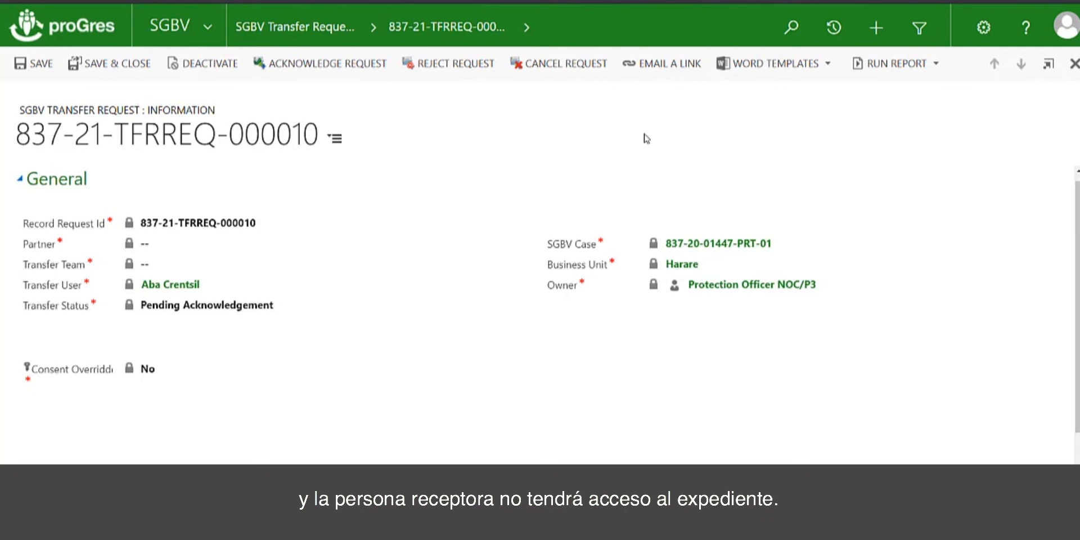
{"action": "left_click", "coordinate": [101, 62]}
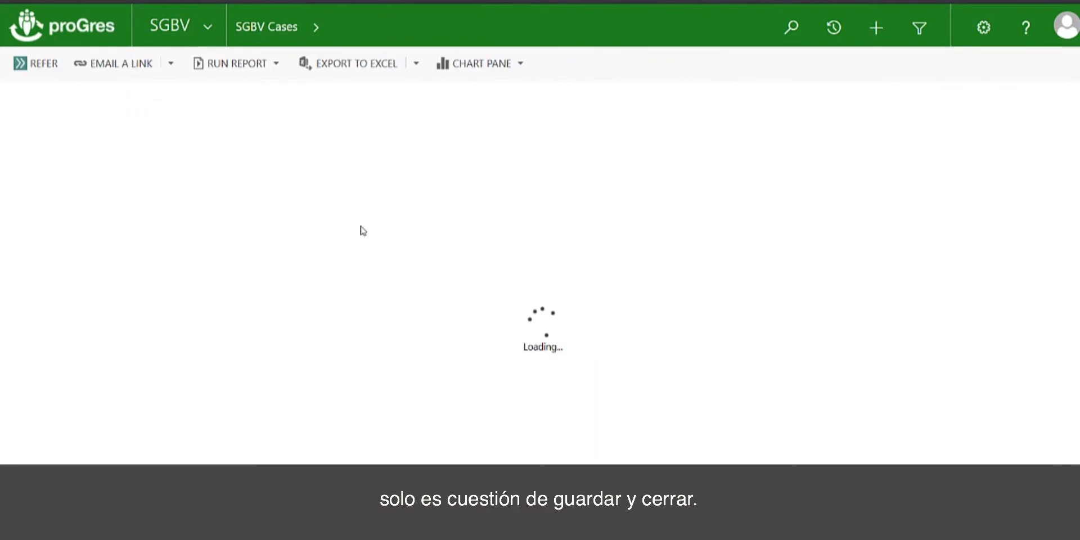